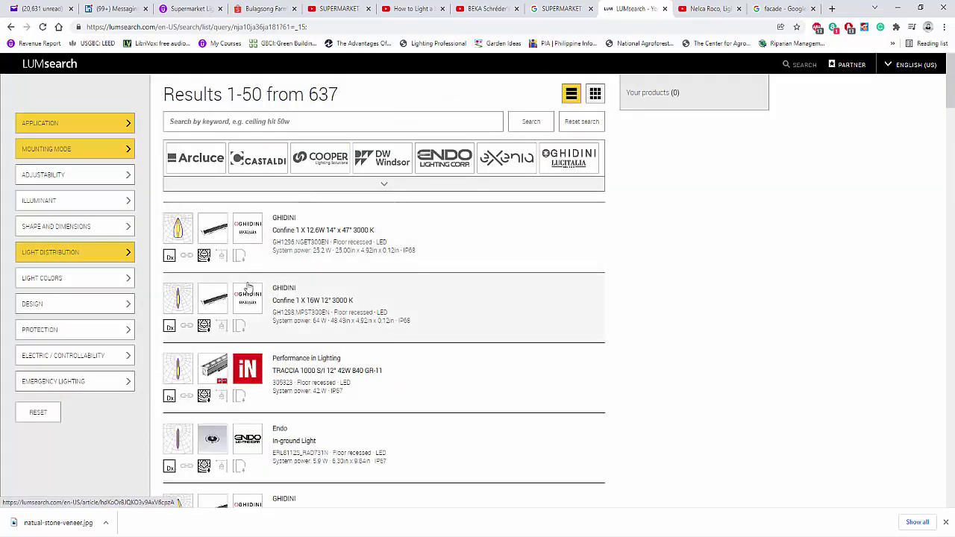
- Open the Endo In-ground Light ERL8112S_RAD731N data sheet from the results and launch DIALux evo from the desktop
scroll(294, 386, "down", 1)
scroll(293, 386, "down", 2)
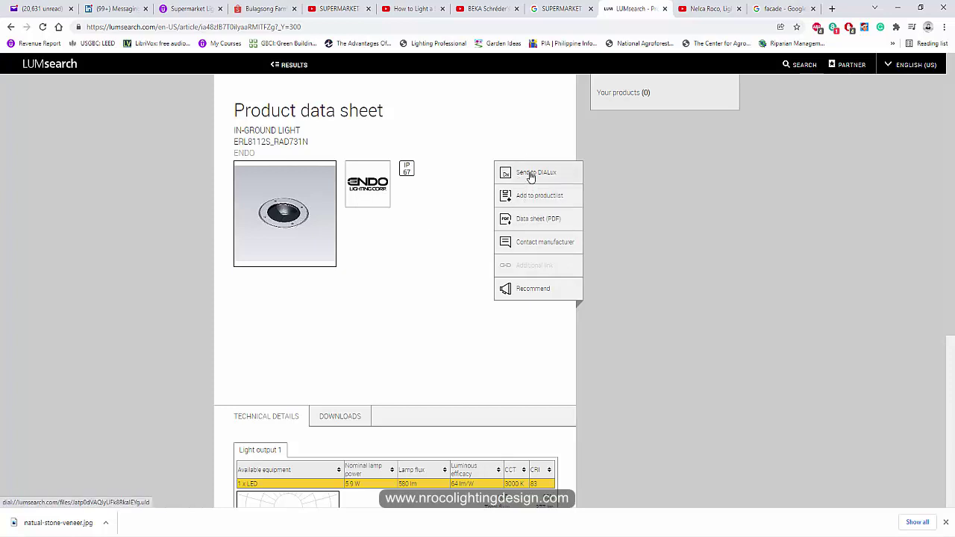
right_click(645, 536)
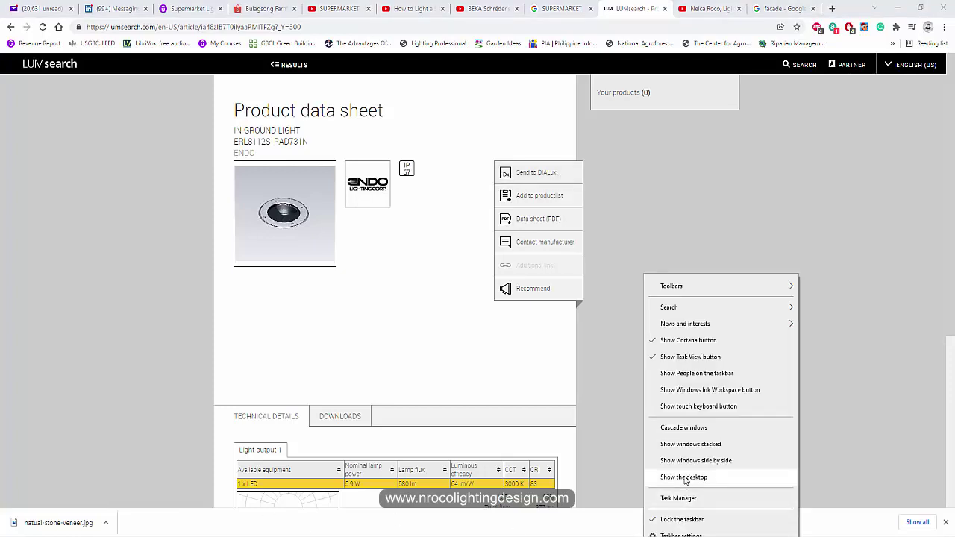
left_click(684, 477)
double_click(94, 22)
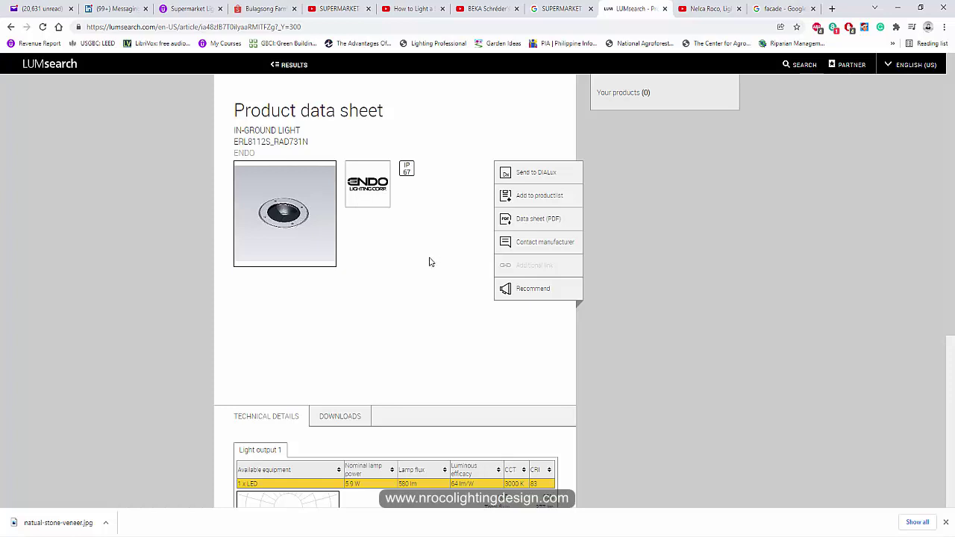
- Examine the in-ground light's technical details, including its lamp data, light distribution curve and dimensions
scroll(407, 309, "down", 2)
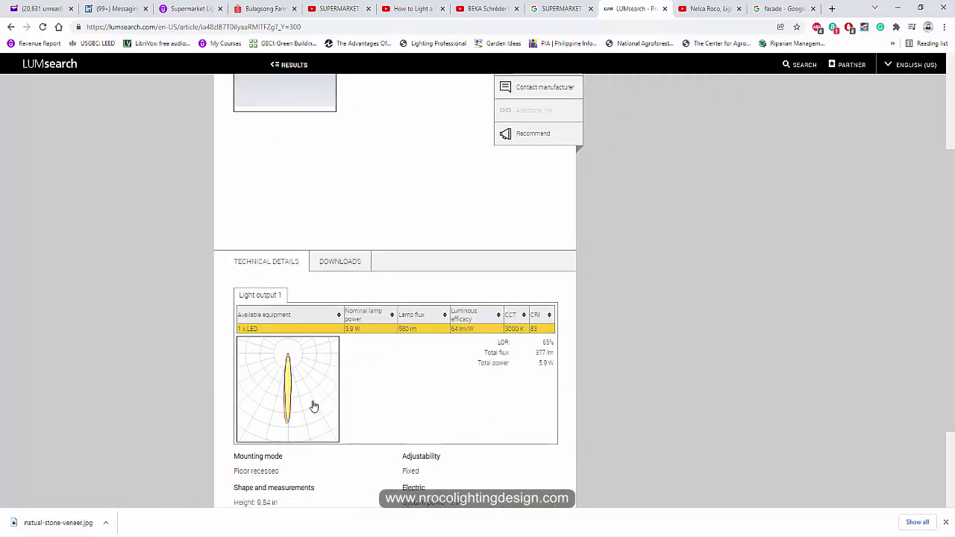
scroll(314, 406, "down", 2)
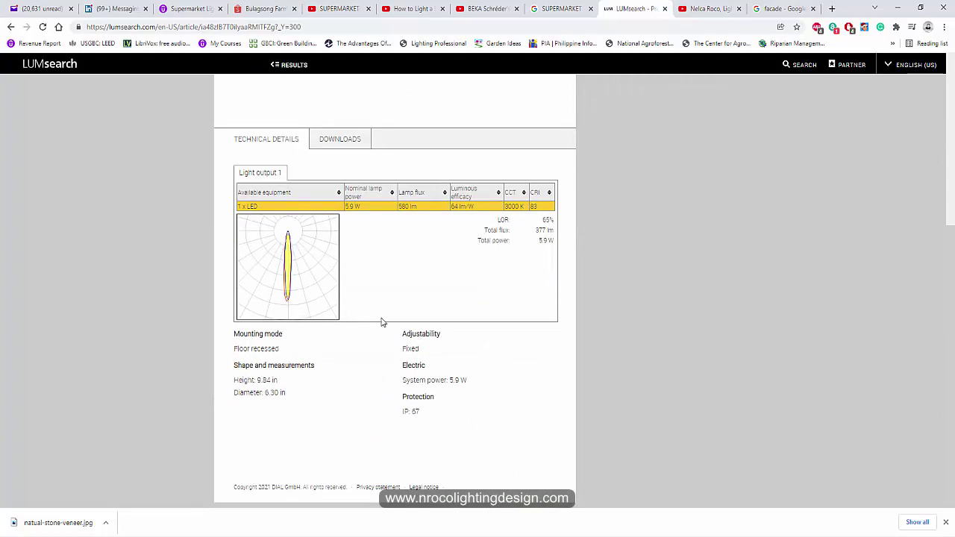
scroll(395, 334, "up", 3)
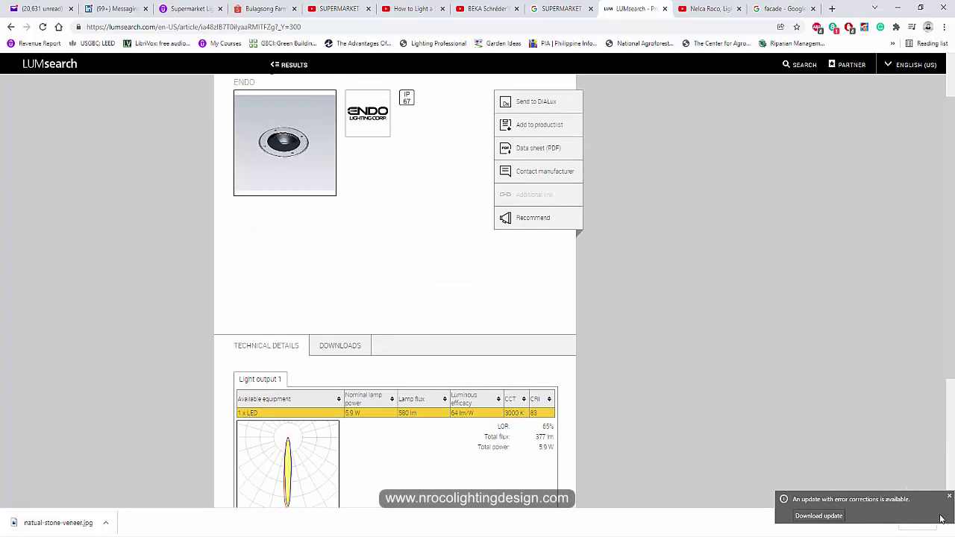
scroll(598, 341, "up", 1)
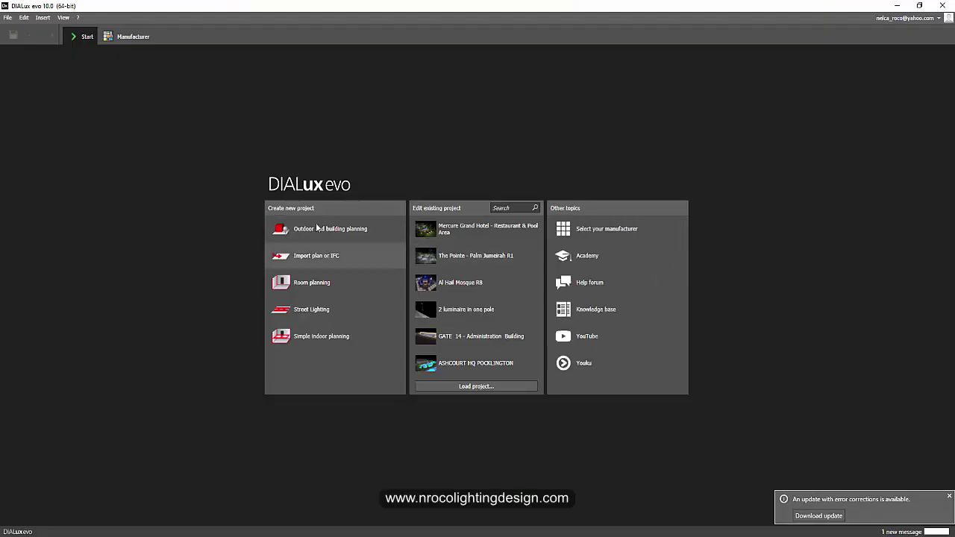
- Start an outdoor and building planning project in DIALux evo and draw a rectangular floor element about 6.5 m by 3.85 m
left_click(308, 230)
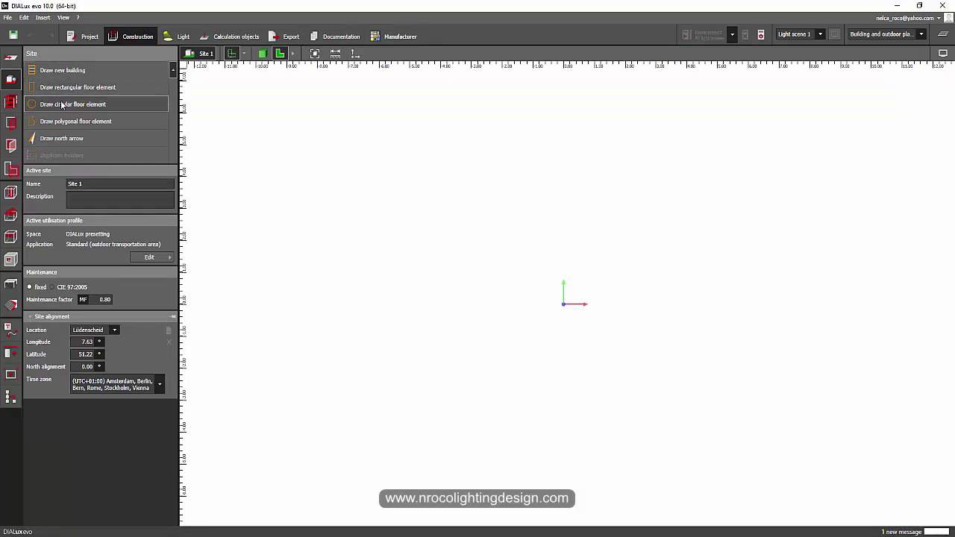
left_click(71, 87)
left_click(490, 247)
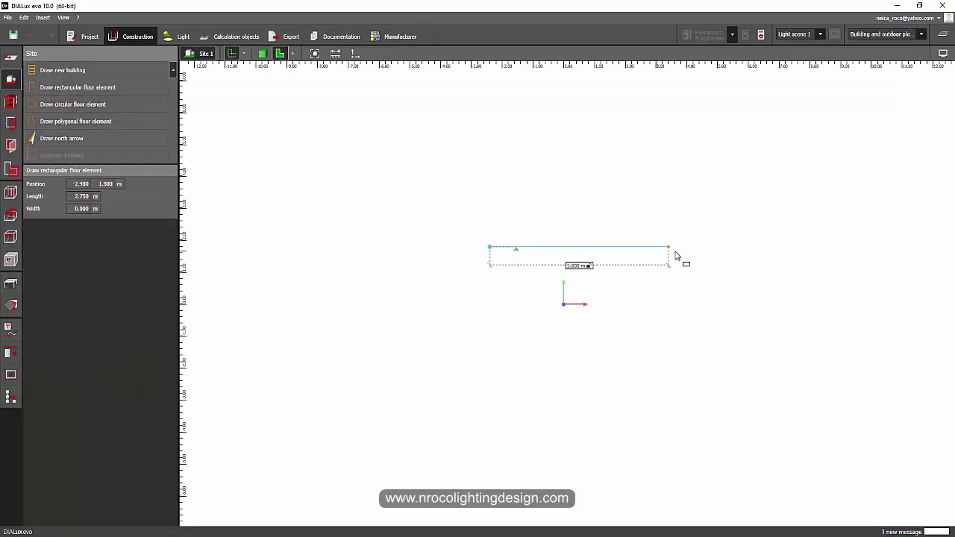
left_click(691, 258)
left_click(690, 371)
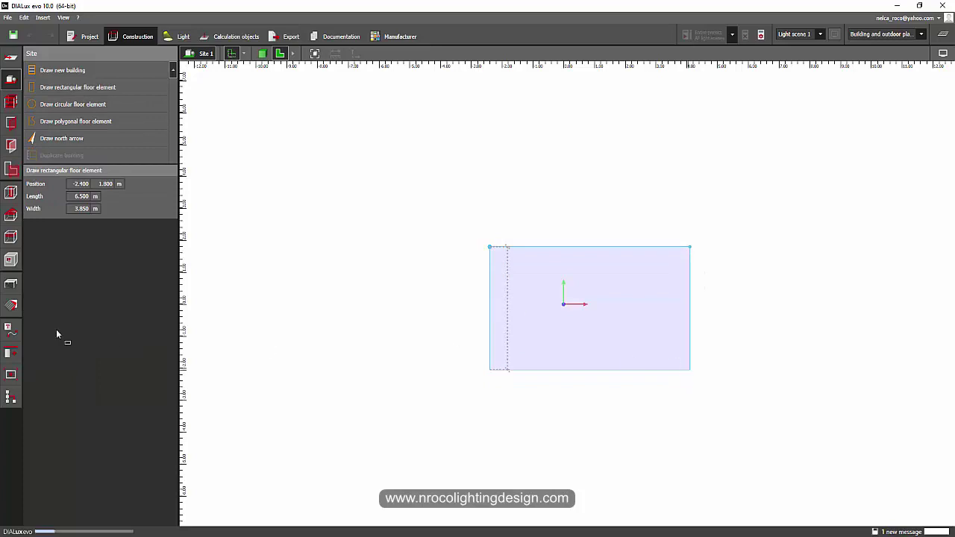
- Place a cube on the floor element and scale it into a thin wall about 5.8 m long and 0.275 m thick
left_click(10, 283)
left_click(67, 138)
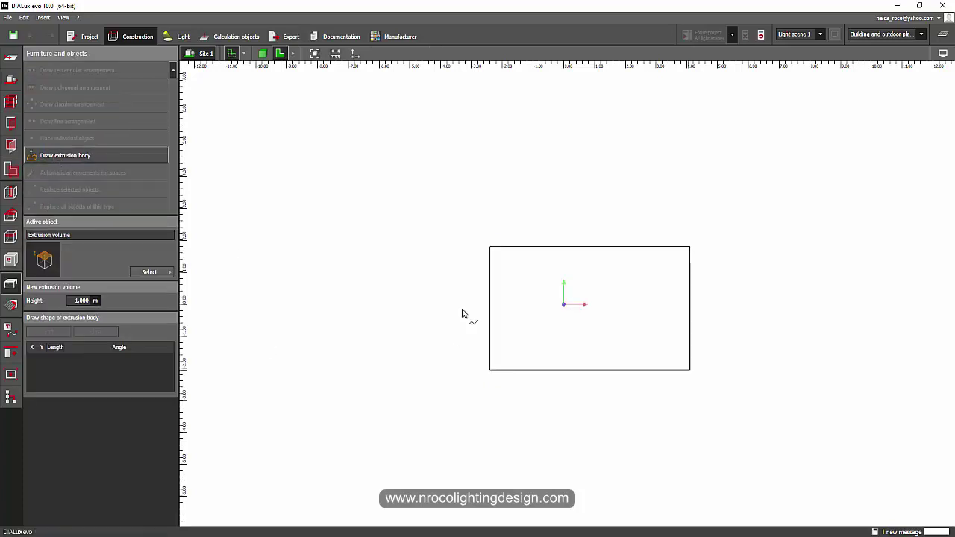
left_click(547, 309)
scroll(550, 309, "up", 3)
right_click(558, 315)
left_click(580, 348)
left_click_drag(586, 301, 792, 350)
left_click_drag(497, 301, 440, 301)
left_click_drag(619, 335, 618, 305)
- Set the wall cube's height to 5 m and view the site in 3D
left_click(126, 356)
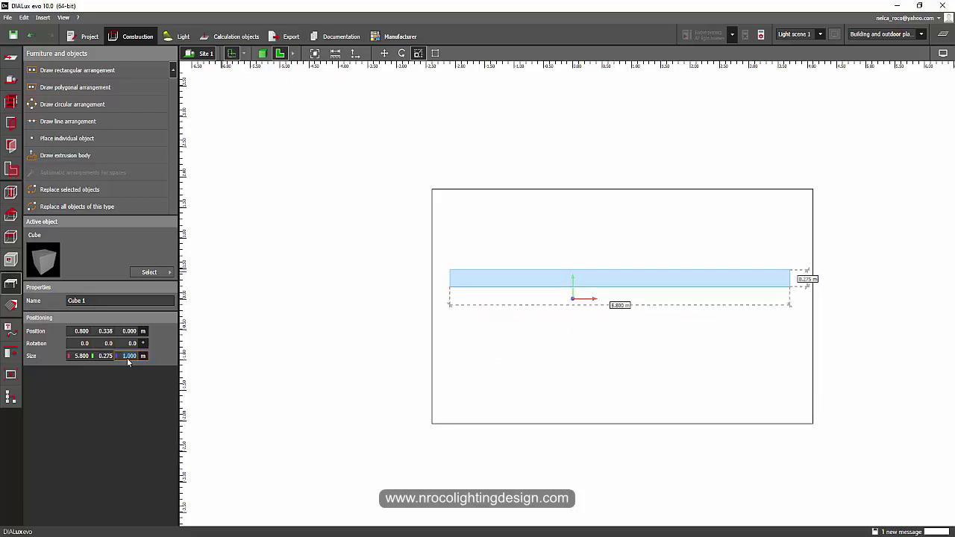
type("5")
left_click(293, 214)
left_click(262, 53)
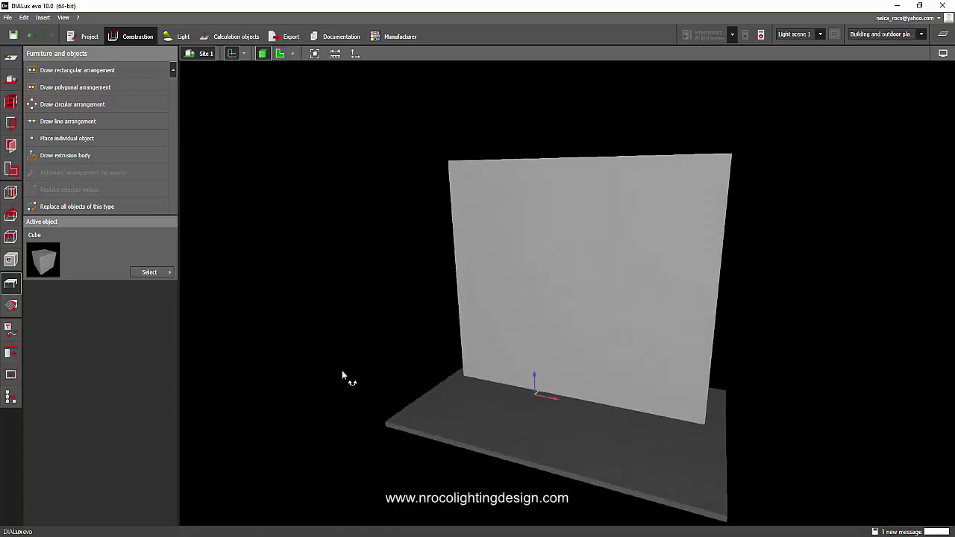
left_click(943, 53)
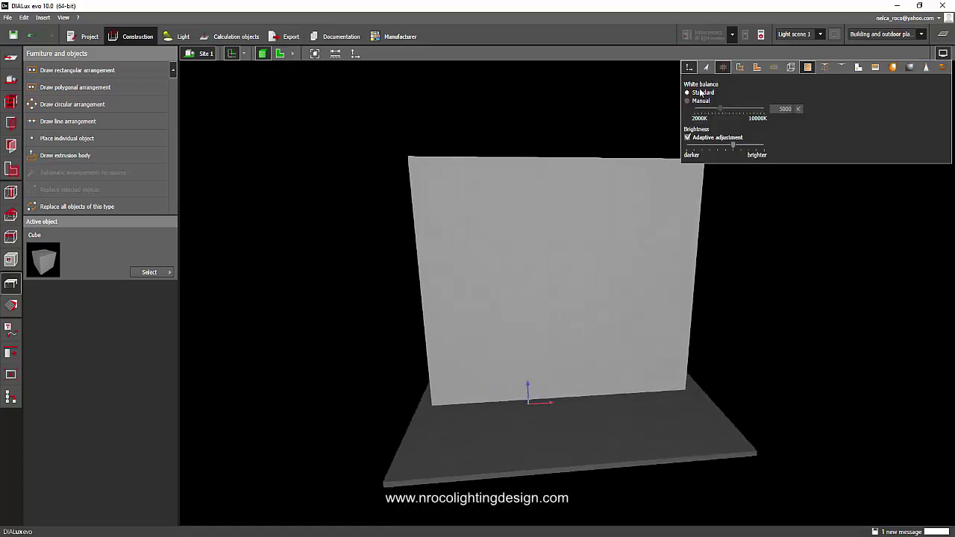
left_click(335, 142)
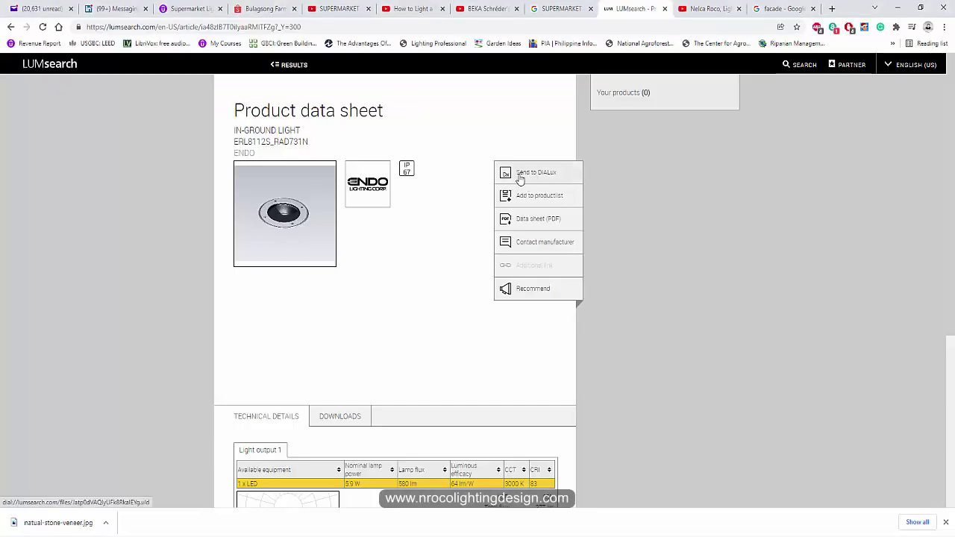
- Send the Endo In-ground Light from LUMsearch to DIALux and place one luminaire on the floor in front of the wall's centre
left_click(521, 176)
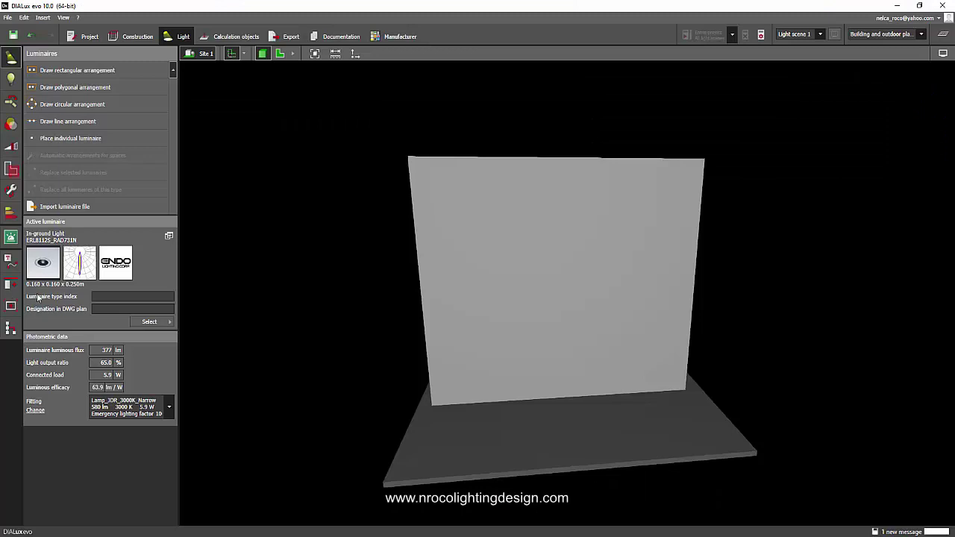
left_click(70, 138)
left_click(566, 407)
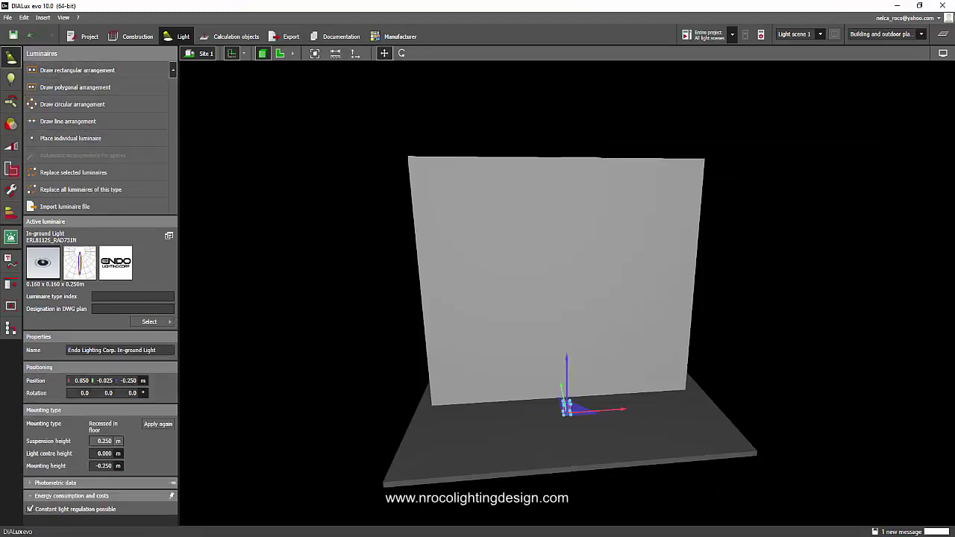
- Turn on the light preview for the scene and inspect the in-ground luminaire's beam on the wall up close
left_click(944, 53)
left_click(927, 67)
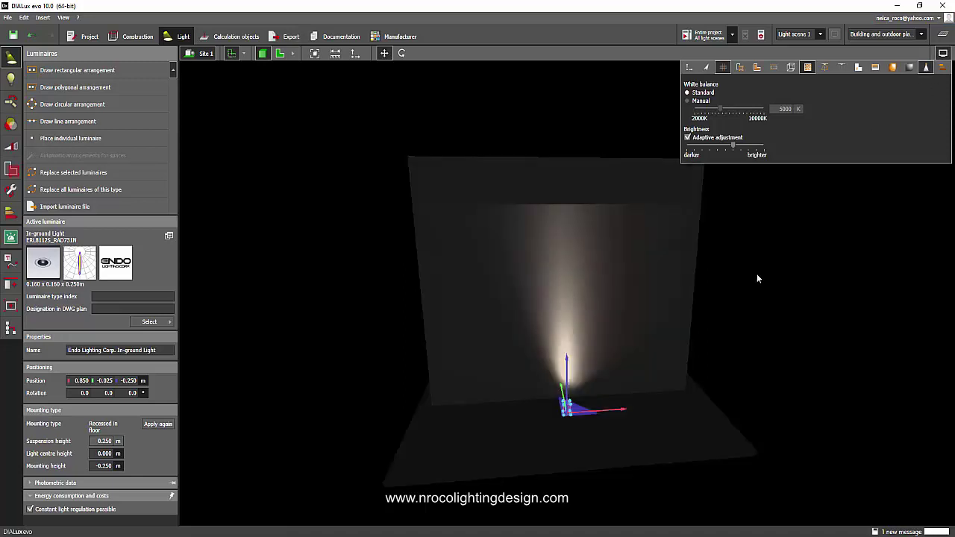
left_click_drag(773, 291, 553, 389)
left_click(544, 385)
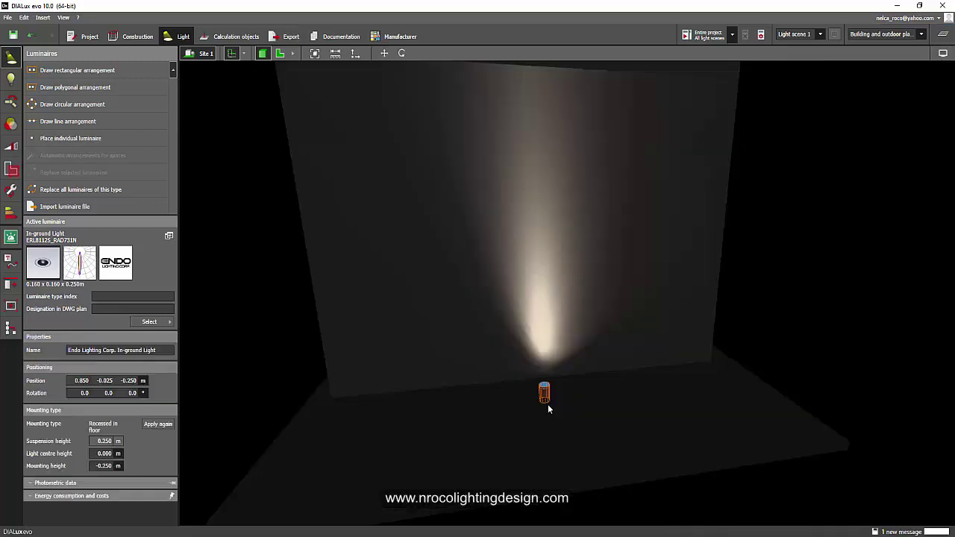
left_click_drag(470, 199, 545, 286)
- Move the luminaire away from the wall in plan view to Y about -0.150 m and check the effect in 3D
left_click(282, 54)
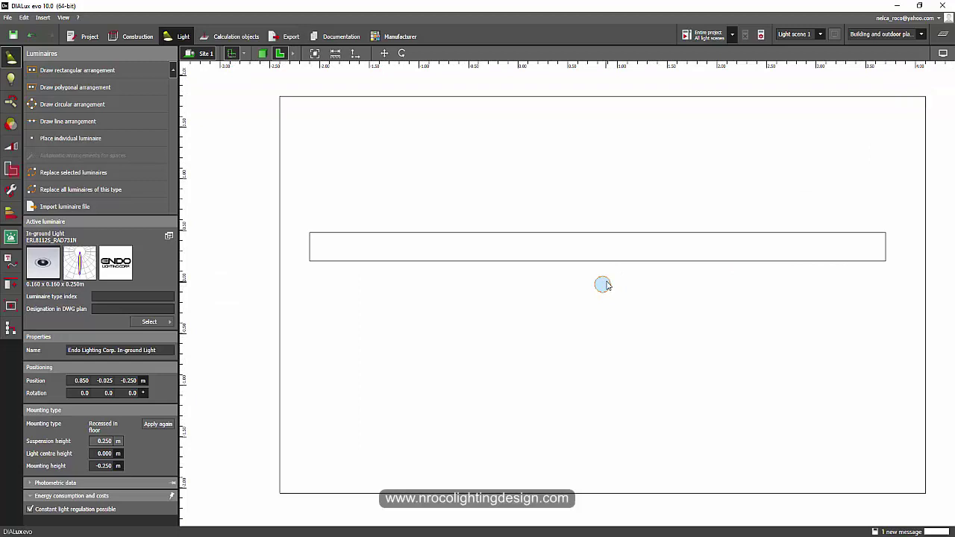
right_click(603, 284)
left_click(616, 285)
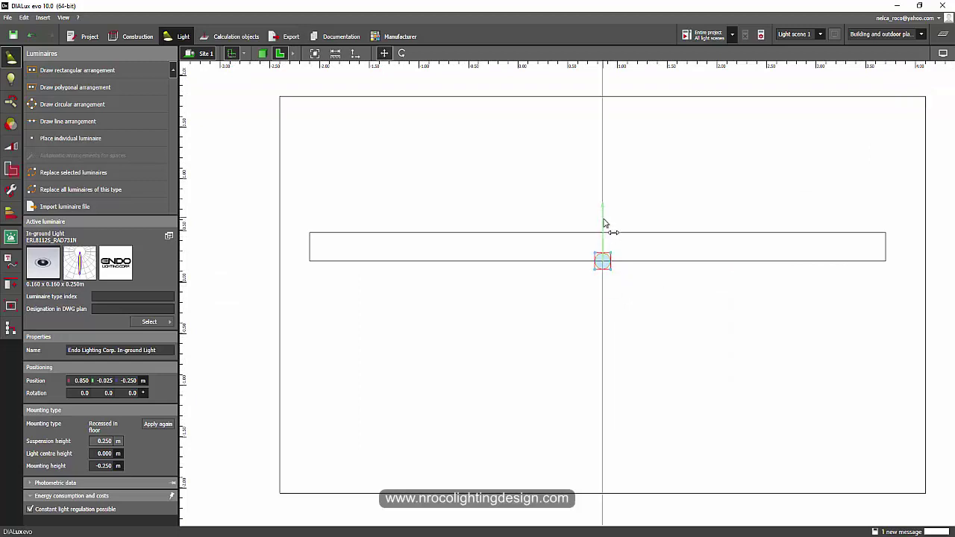
left_click(595, 254)
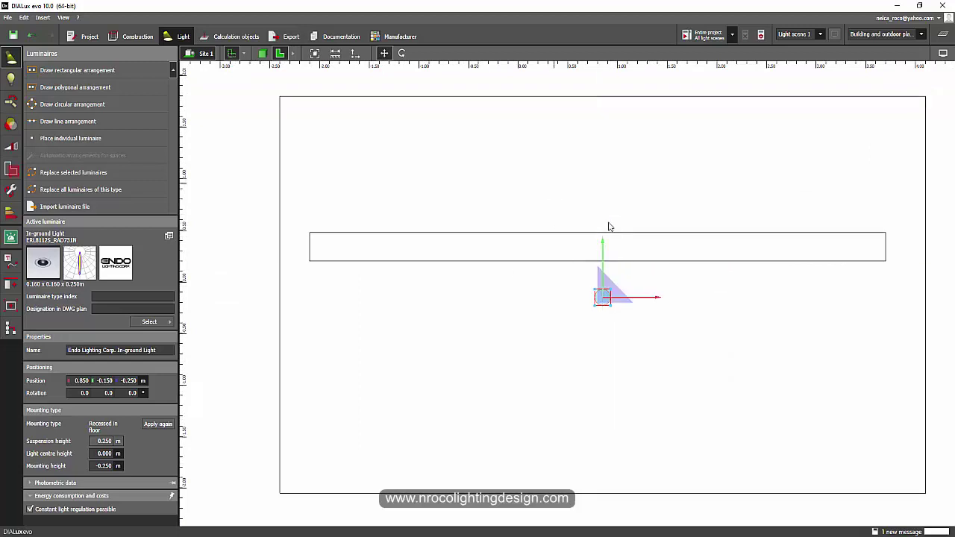
left_click(262, 53)
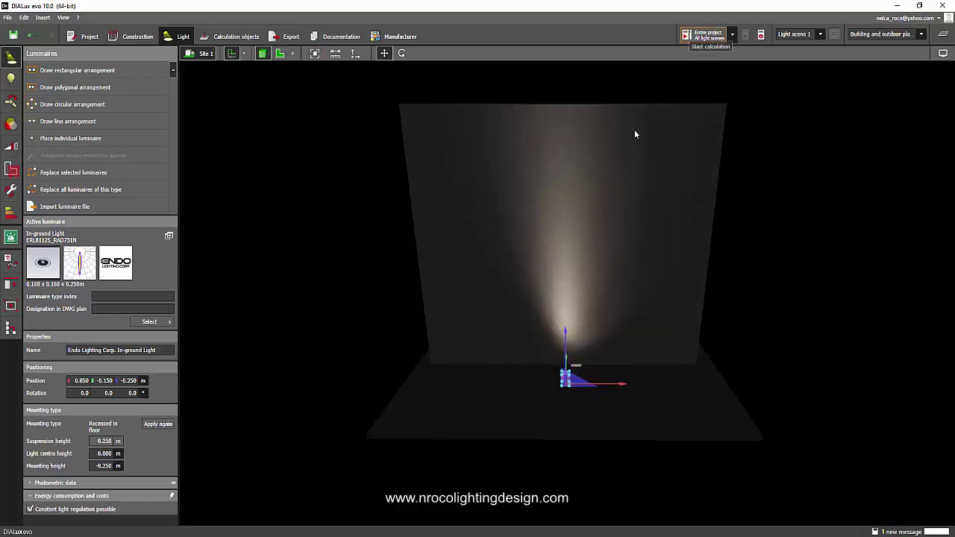
- Display the luminaire's light distribution curve in the scene and inspect its direction relative to the wall
scroll(458, 77, "up", 1)
left_click(281, 54)
scroll(617, 278, "up", 2)
left_click(943, 53)
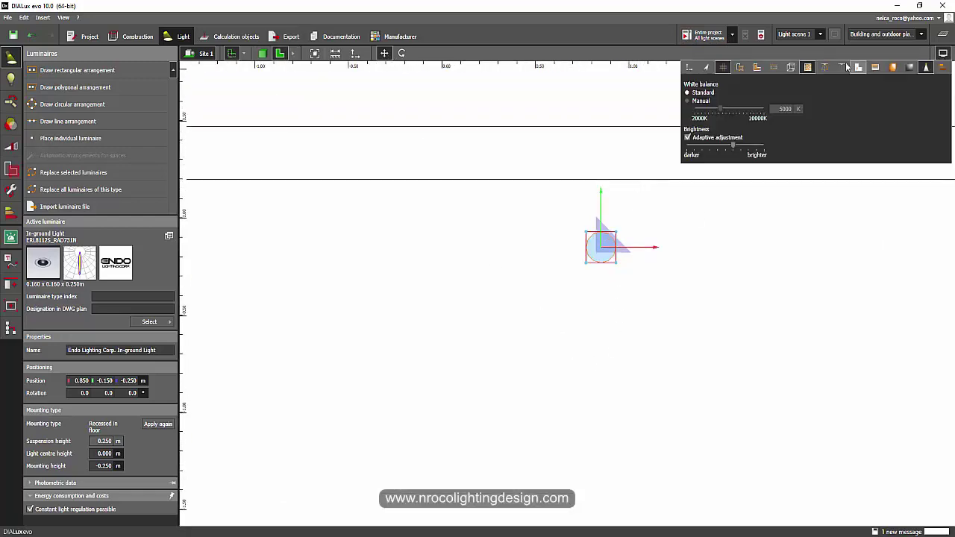
left_click(262, 54)
mouse_move(438, 331)
left_mouse_down()
mouse_move(362, 305)
mouse_move(473, 386)
mouse_move(433, 400)
mouse_move(510, 431)
mouse_move(443, 428)
mouse_move(583, 349)
mouse_move(422, 372)
mouse_move(458, 338)
mouse_move(432, 327)
left_mouse_up()
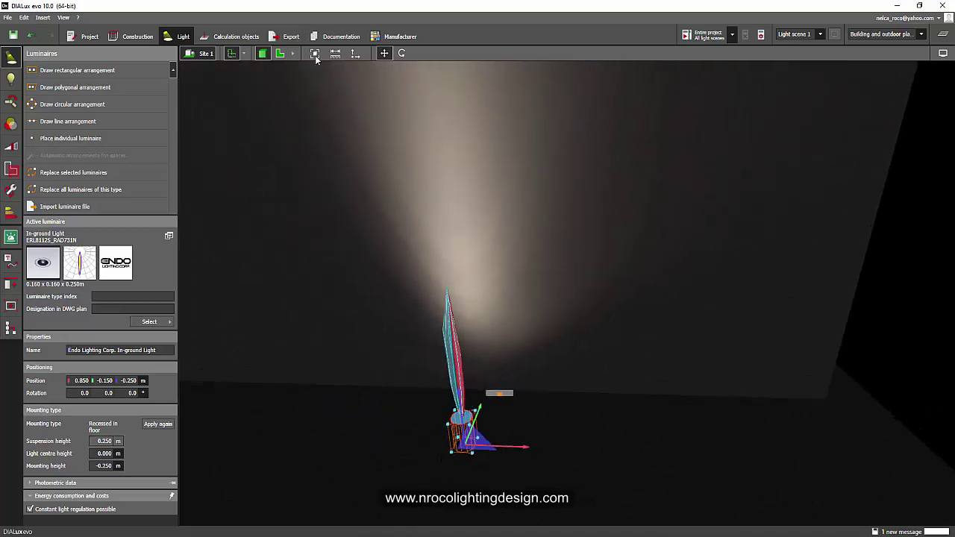
- Rotate the luminaire 90° about its vertical axis in plan view and return to the 3D view
left_click(280, 53)
right_click(594, 255)
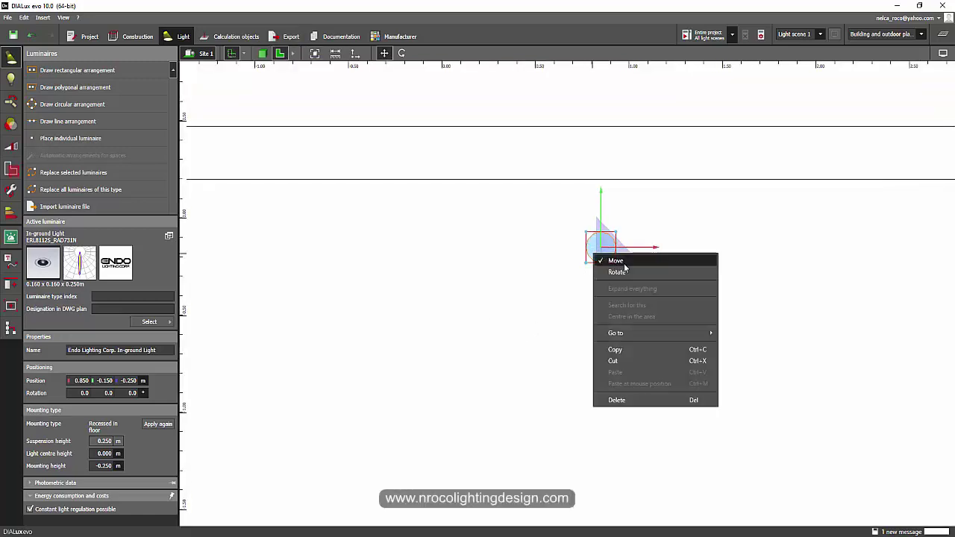
left_click(621, 272)
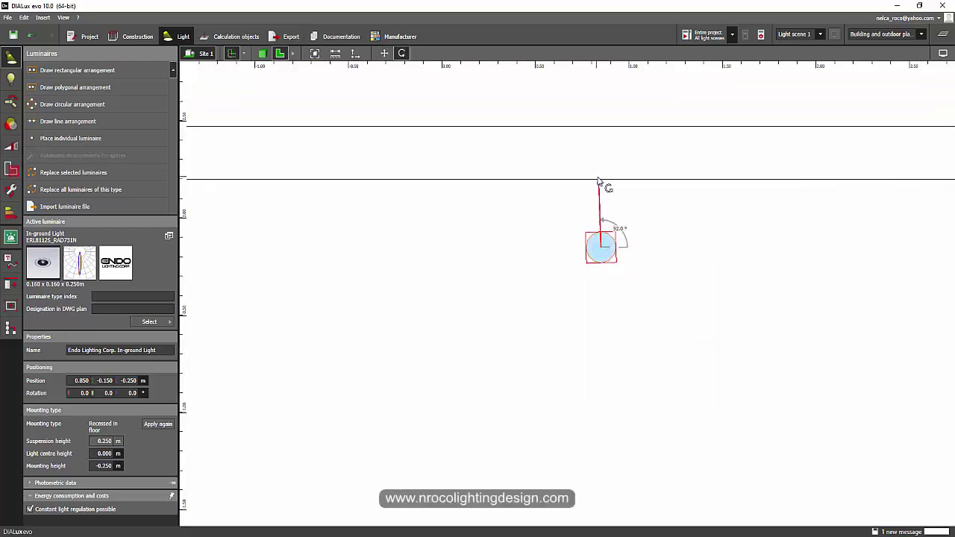
left_click(600, 183)
left_click(264, 58)
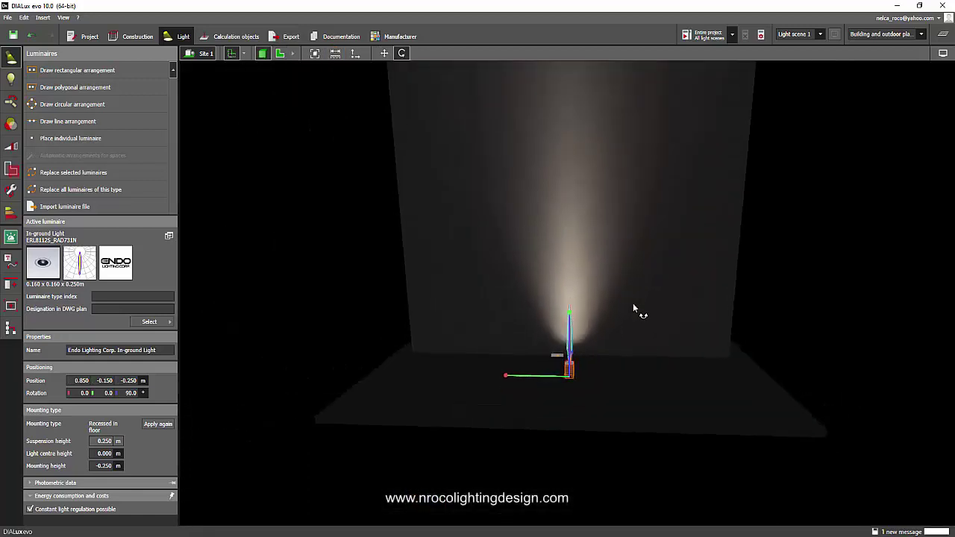
- Deselect the luminaire, calculate the entire project and view the lighting result on the wall
left_click(861, 233)
left_click(693, 38)
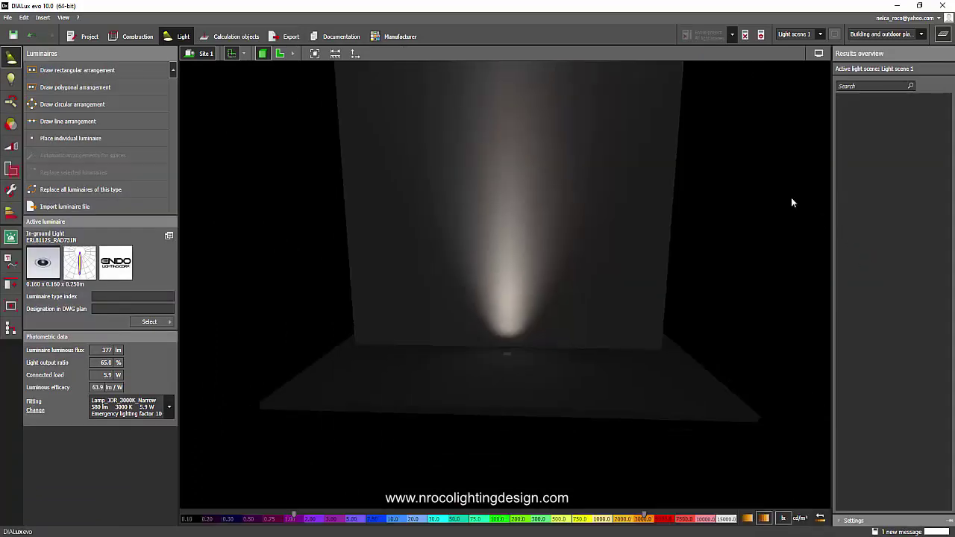
left_click_drag(792, 202, 627, 265)
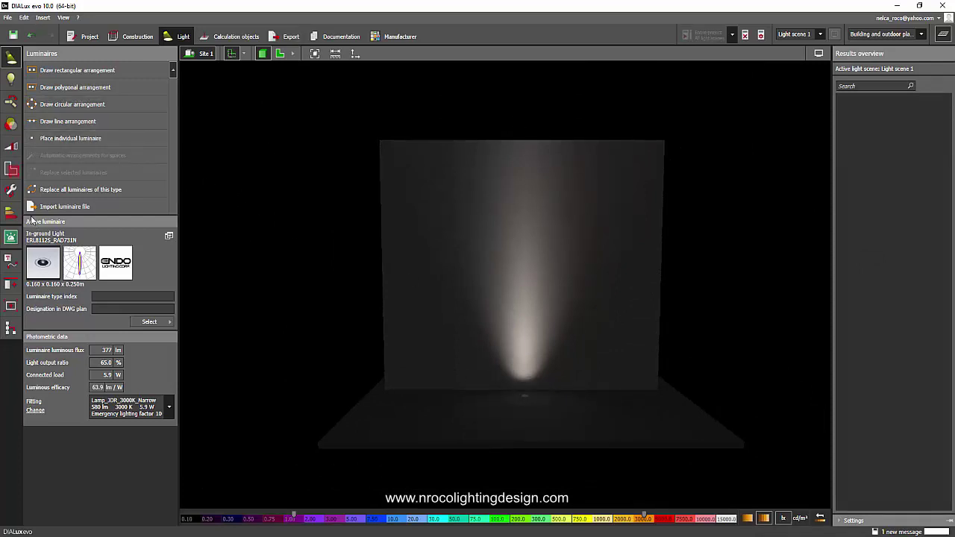
- Select the wall cube and increase its height to 10 m
left_click(137, 35)
left_click(407, 209)
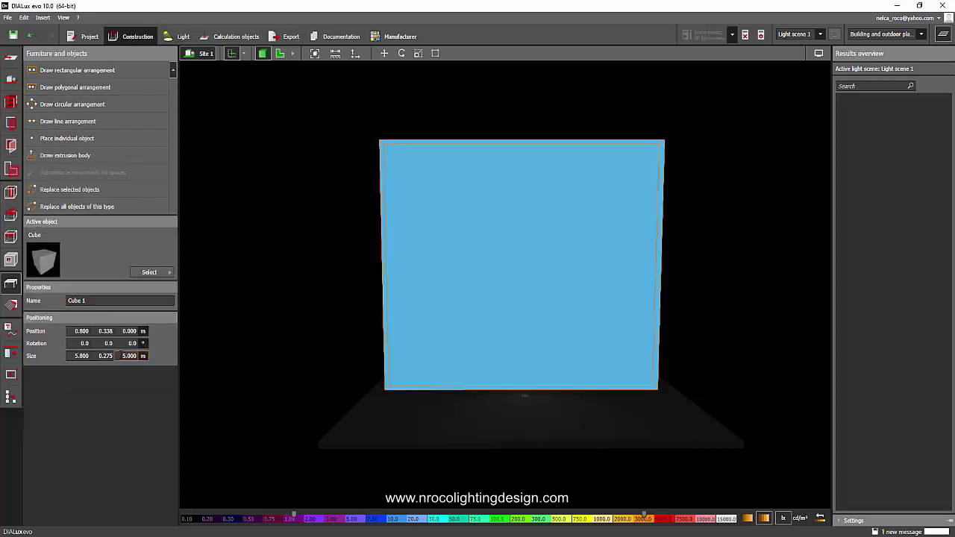
left_click(125, 356)
type("10")
key("Return")
left_click(454, 290)
- Recalculate the entire project and examine how far the beam reaches up the taller wall
left_click(705, 37)
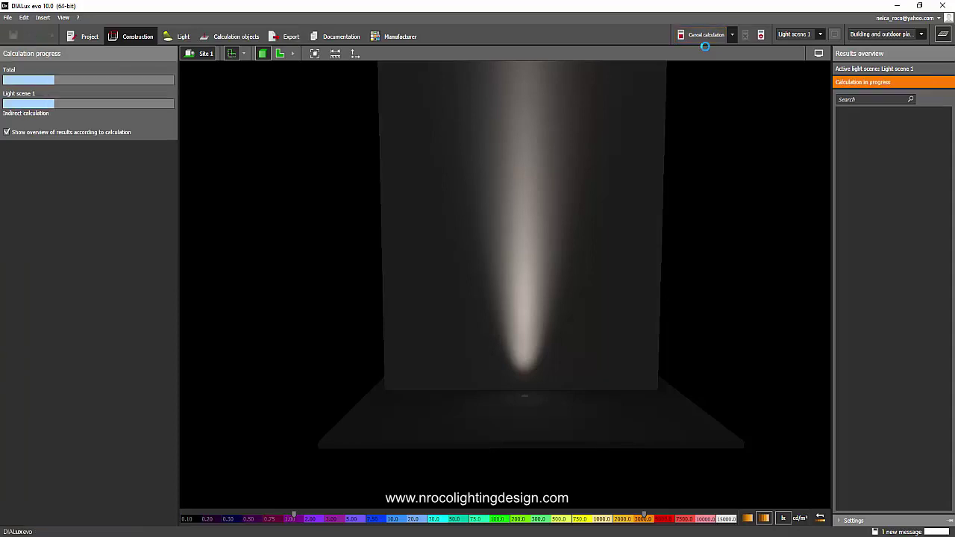
left_click_drag(712, 109, 683, 202)
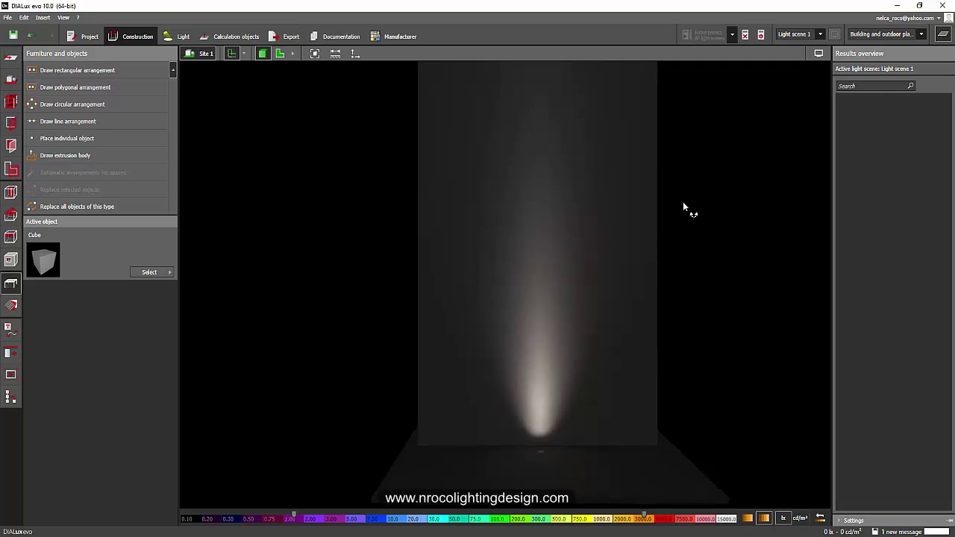
left_click_drag(683, 203, 660, 244)
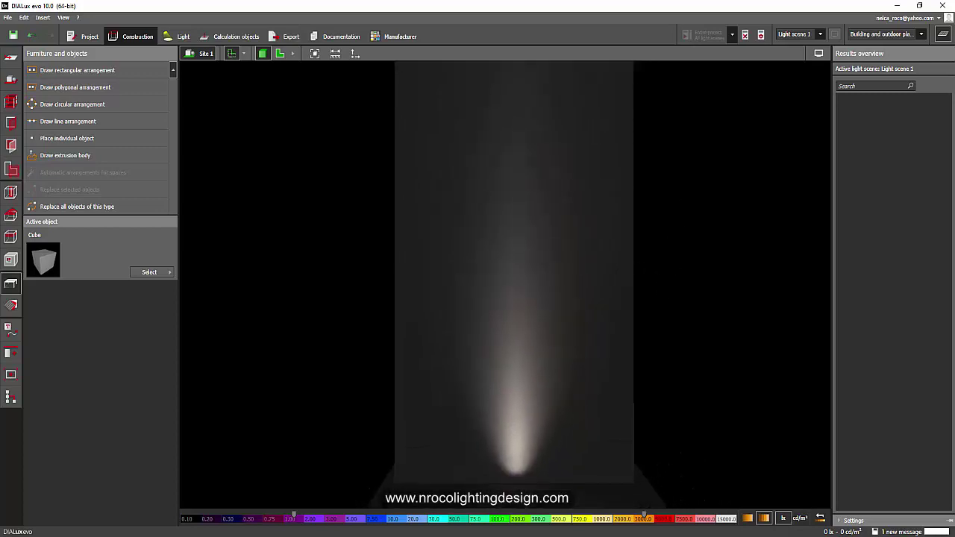
- Open Snipping Tool, capture the full height of the lit wall from the 3D view and copy the snip
key("super+s")
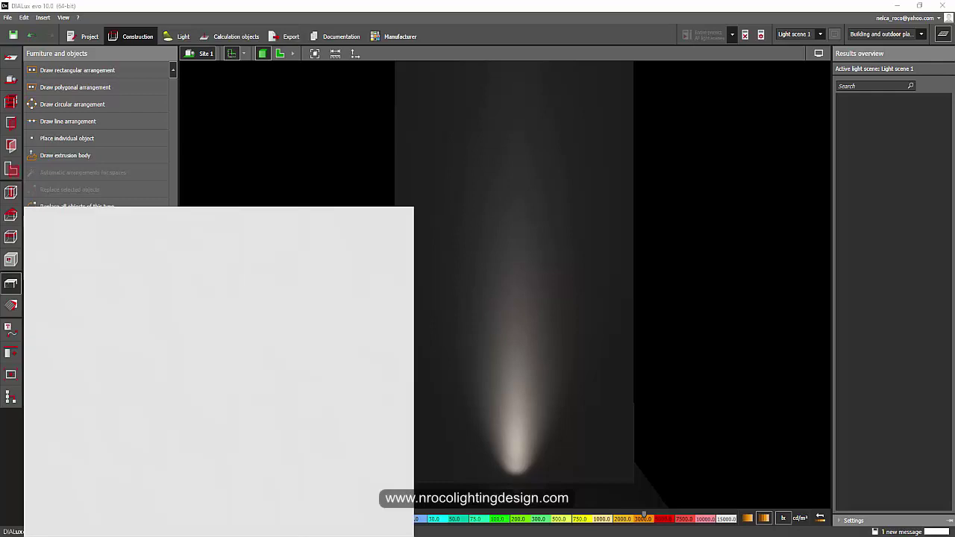
type("s")
left_click(113, 277)
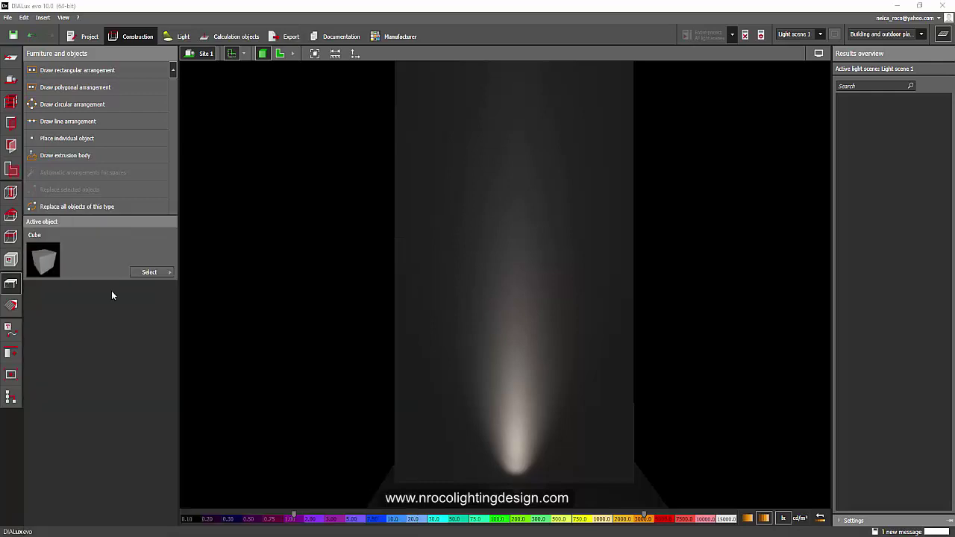
left_click(764, 402)
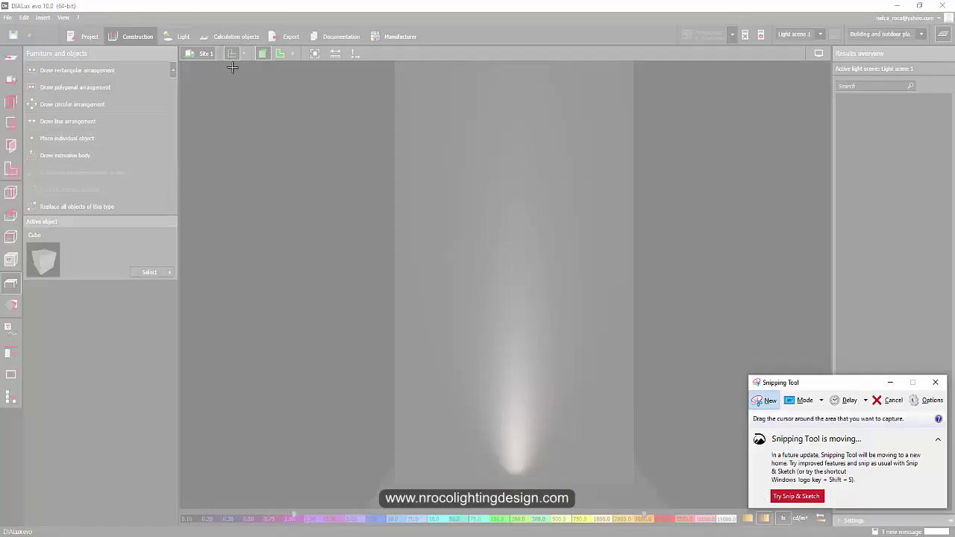
left_click_drag(285, 61, 742, 511)
left_click(262, 21)
left_click(275, 33)
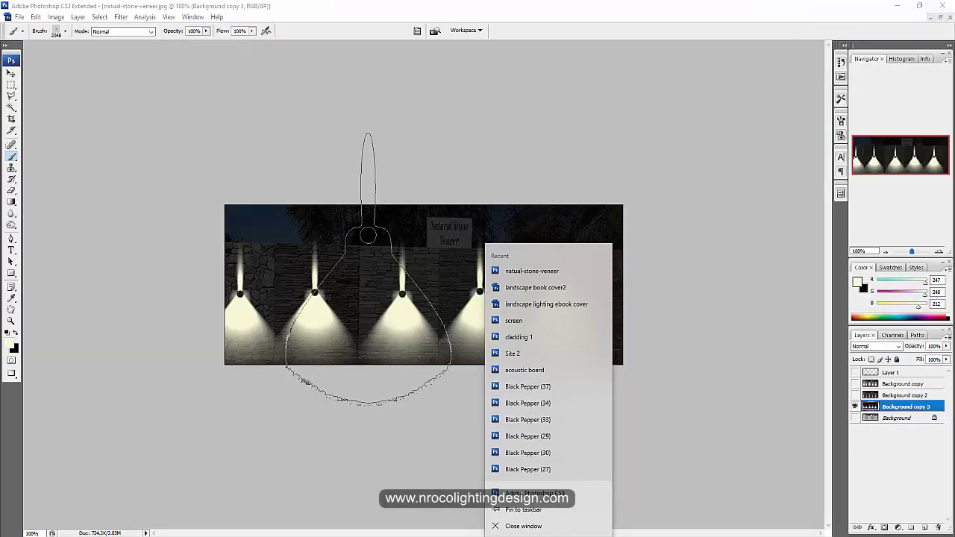
- Switch to Photoshop and paste the snip as a new layer in natual-stone-veneer.jpg
left_click(606, 16)
key("ctrl+v")
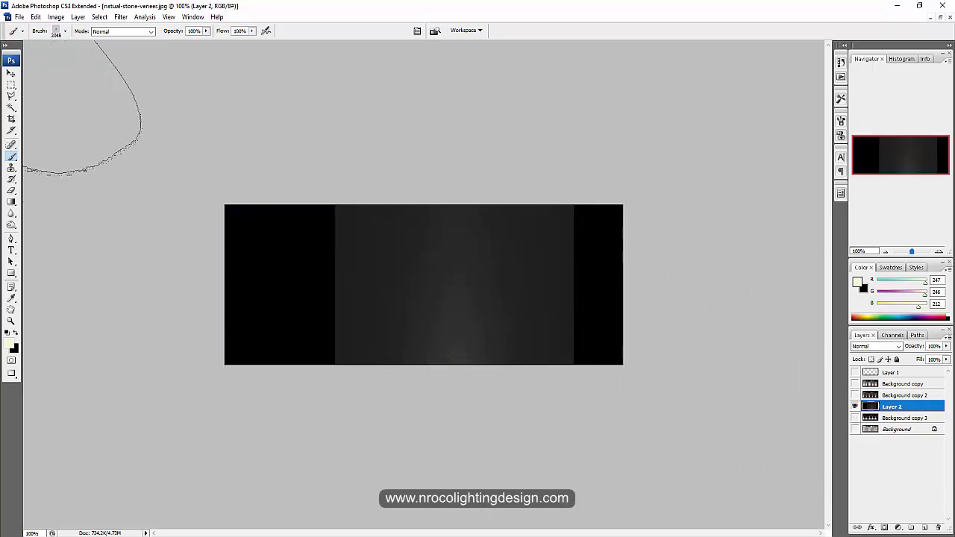
left_click(11, 84)
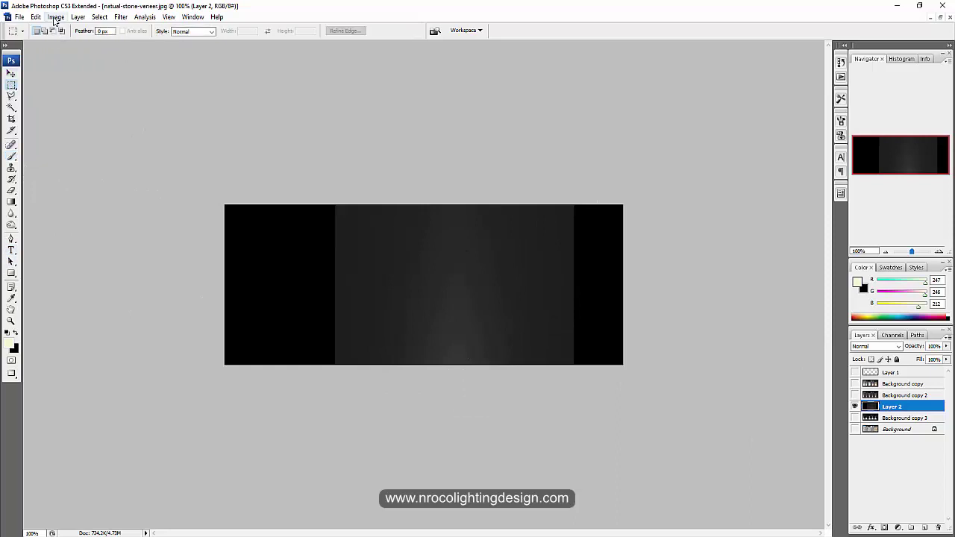
- Resize the canvas to 25 cm wide with a greater height and move the pasted wall image to fill it
left_click(56, 16)
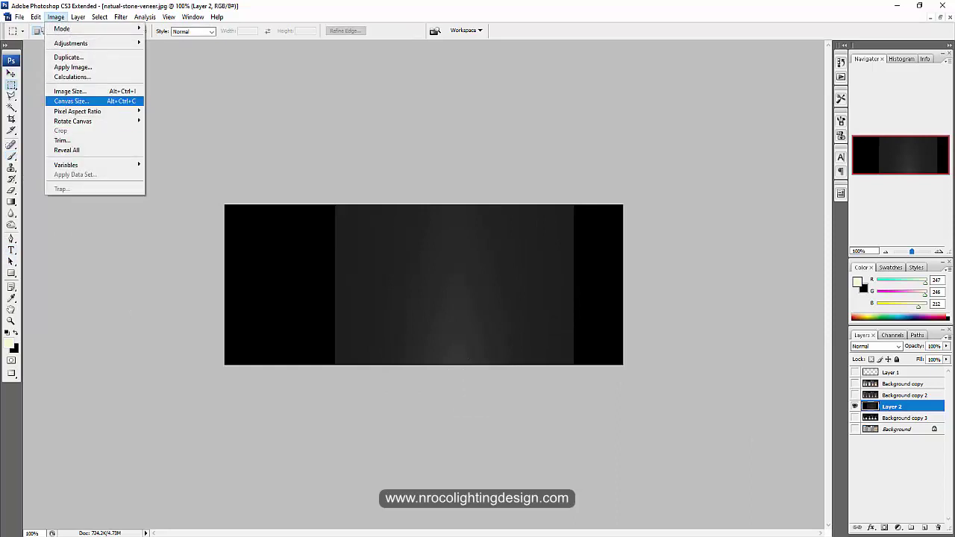
left_click(71, 101)
double_click(674, 136)
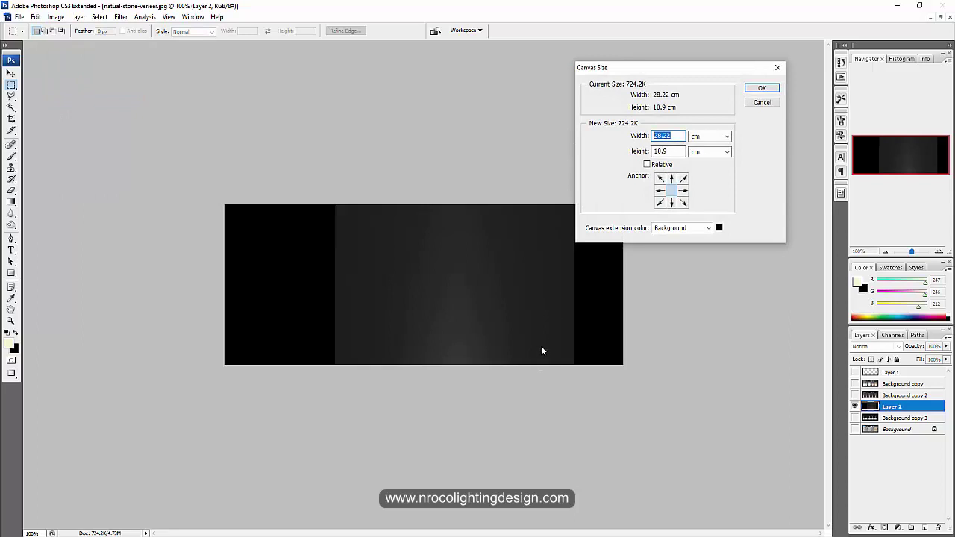
type("25")
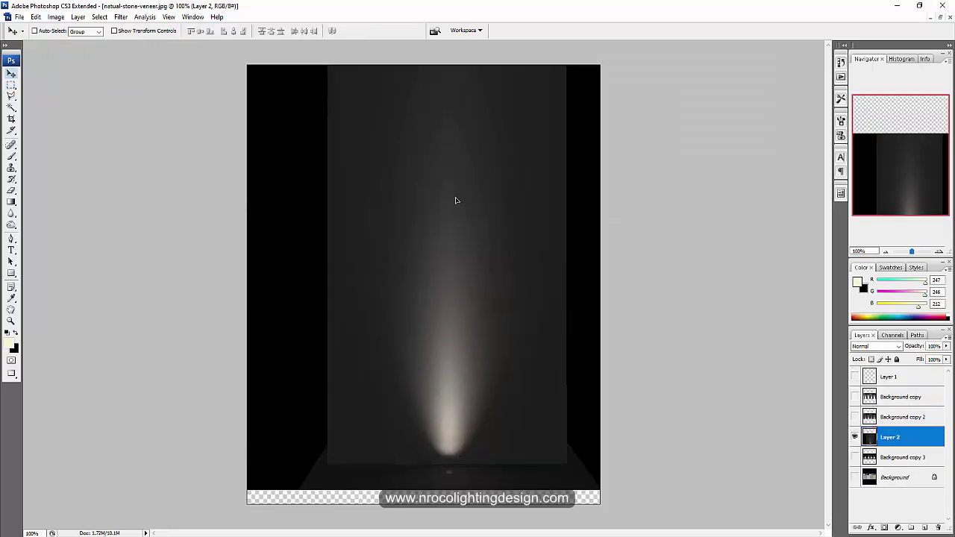
key("shift+Up")
mouse_move(454, 215)
left_mouse_down()
mouse_move(450, 239)
mouse_move(451, 217)
left_mouse_up()
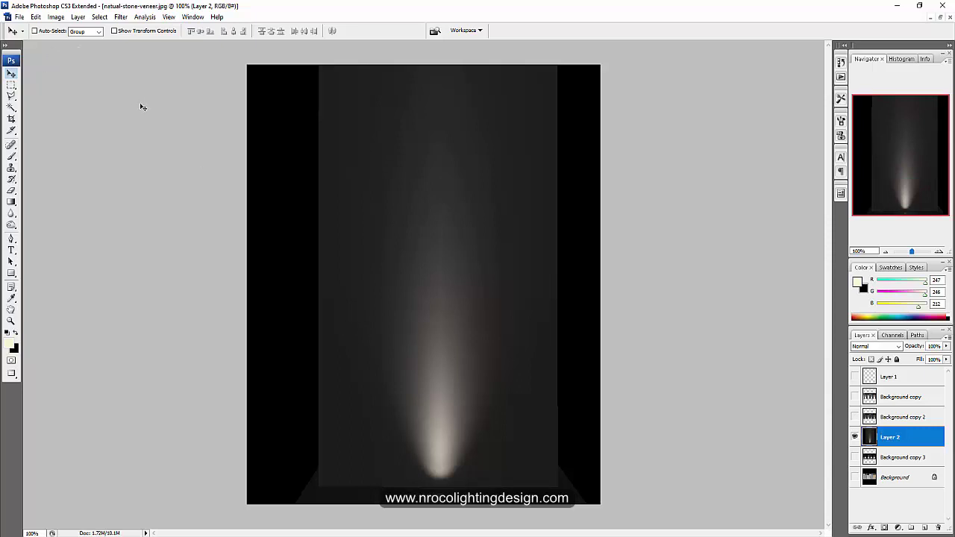
- Adjust the pasted layer's input levels to black 19, midtone 0.88 and white 119 to brighten the beam
key("ctrl+l")
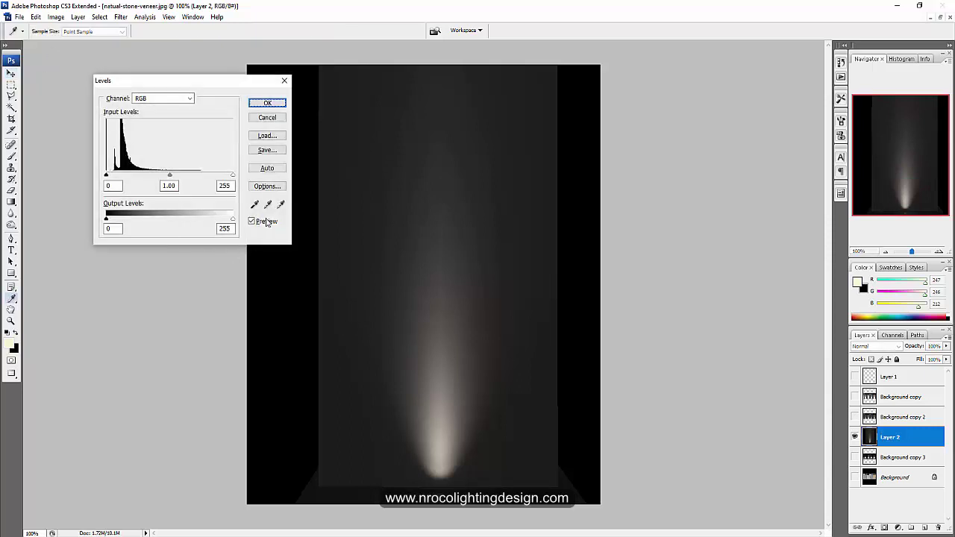
left_click_drag(234, 176, 185, 177)
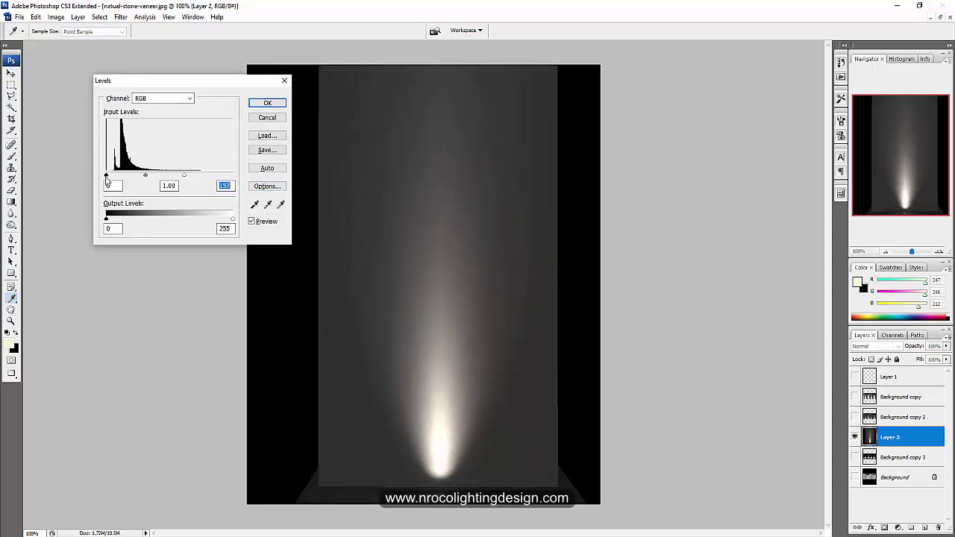
left_click_drag(107, 177, 118, 176)
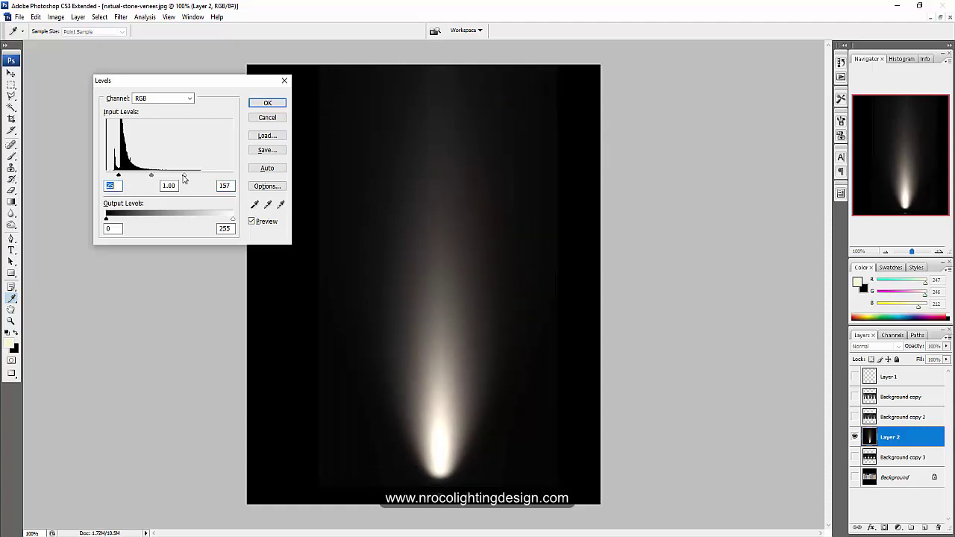
left_click_drag(182, 176, 145, 180)
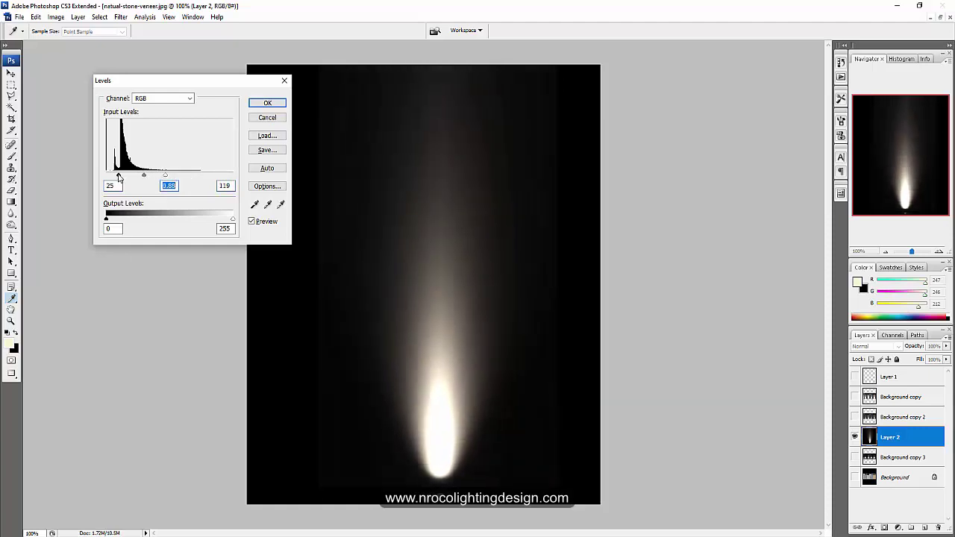
left_click(117, 176)
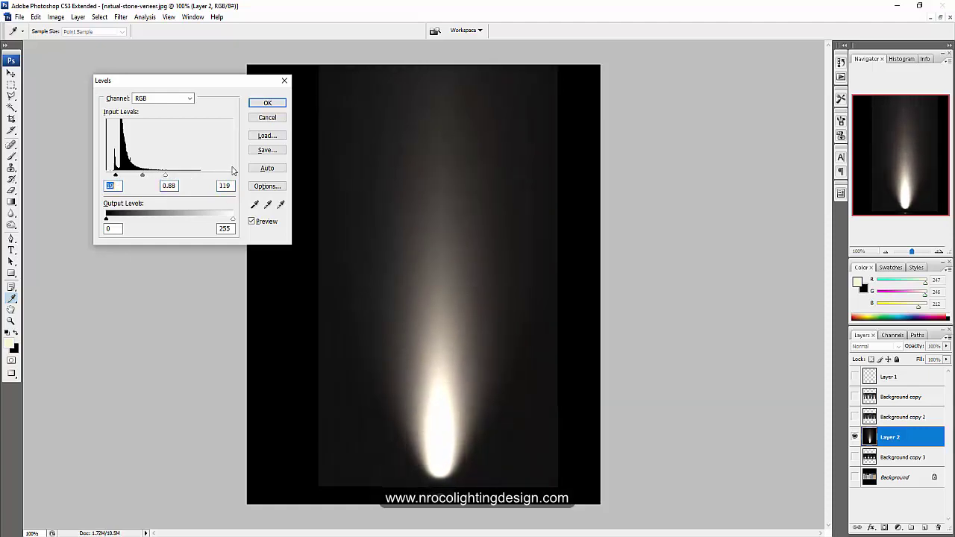
left_click(266, 105)
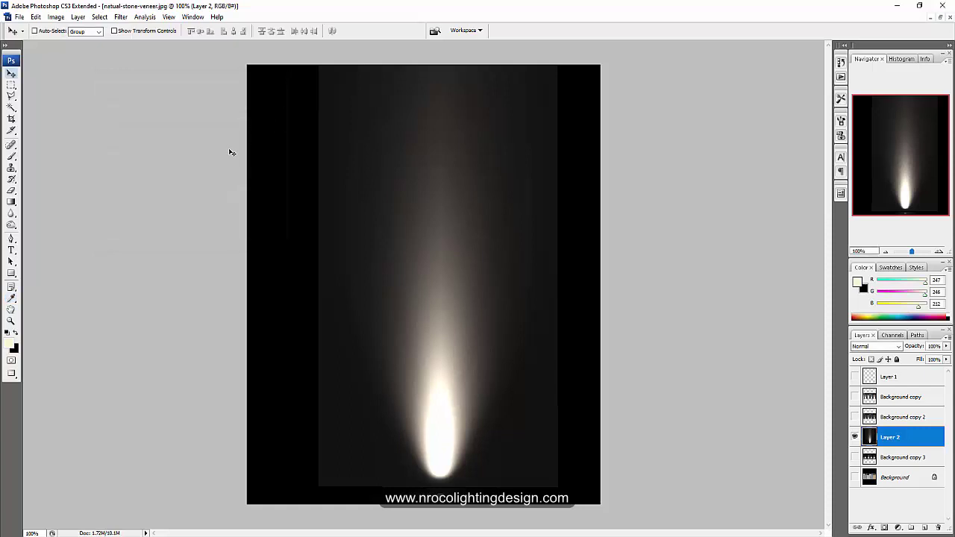
- Clear the Crop tool's fixed width and height so the crop can have free proportions
left_click(11, 119)
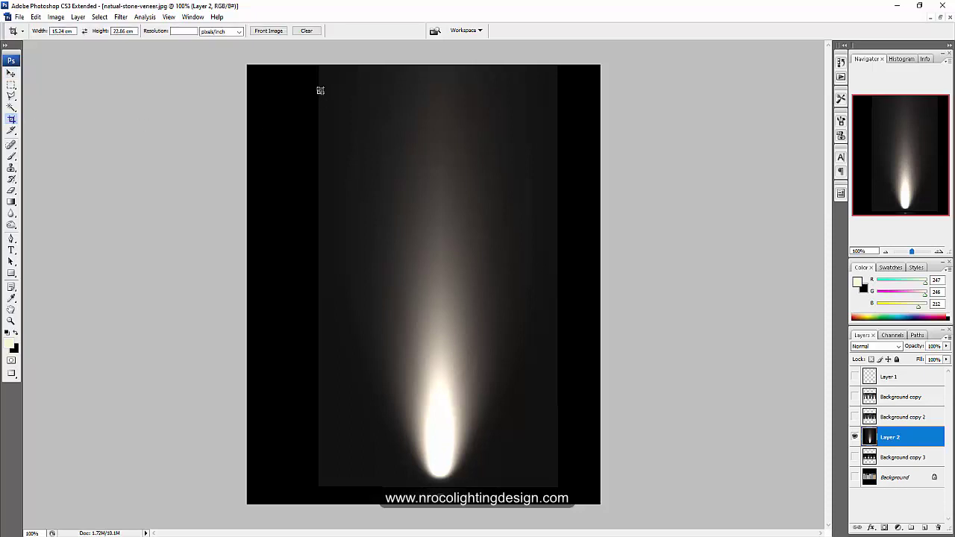
left_click_drag(322, 68, 550, 412)
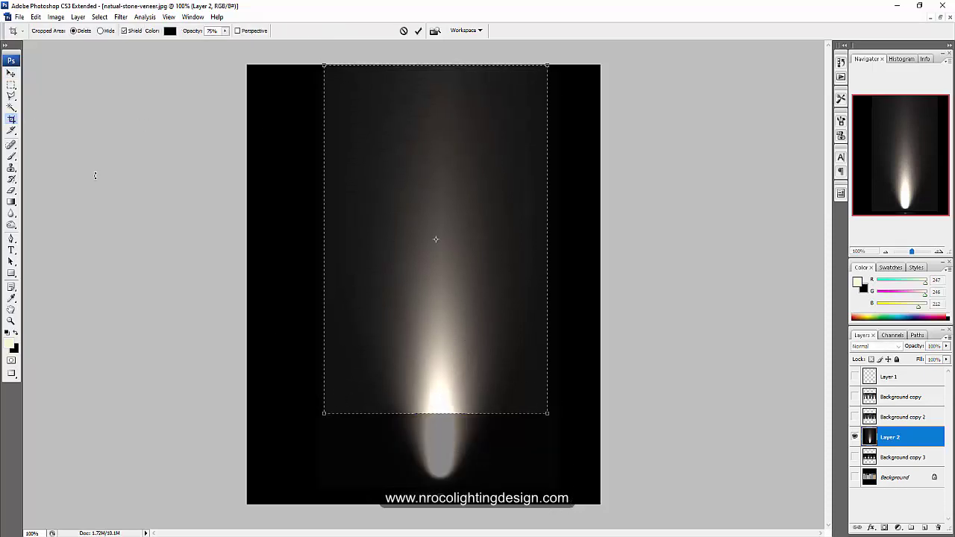
key("Escape")
left_click(65, 30)
key("BackSpace")
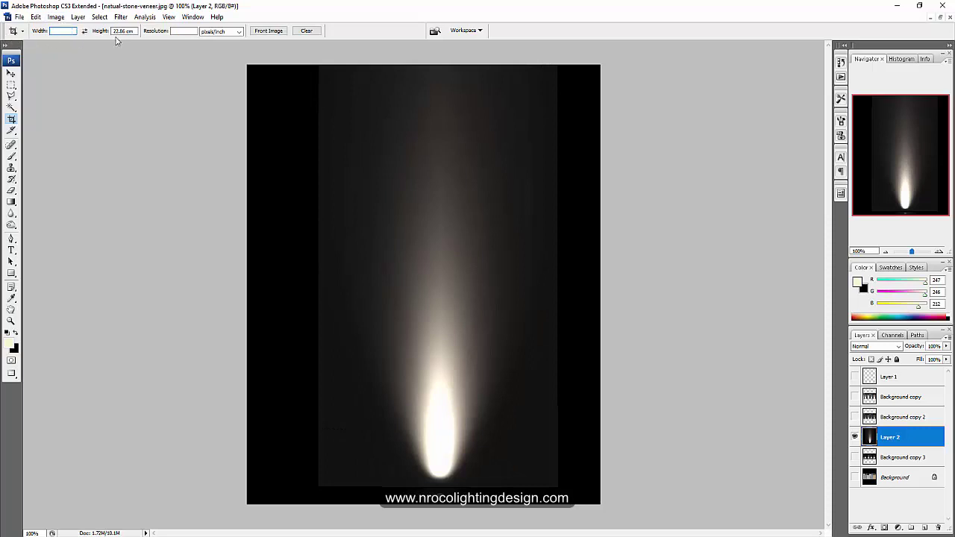
key("Tab")
key("BackSpace")
- Crop the image to the edges of the lit wall, keeping the whole beam down to its base
left_click_drag(553, 487, 556, 486)
left_click_drag(330, 277, 320, 277)
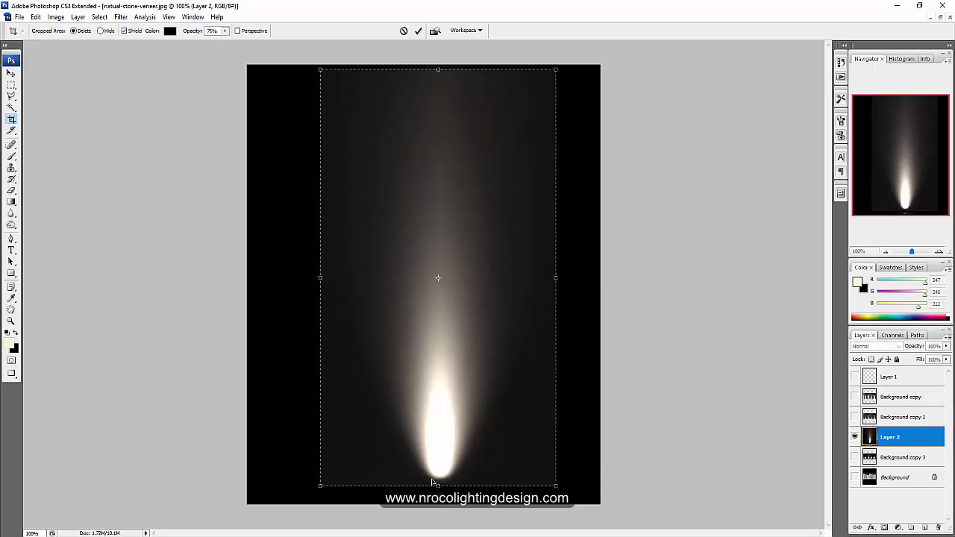
right_click(465, 287)
left_click(483, 286)
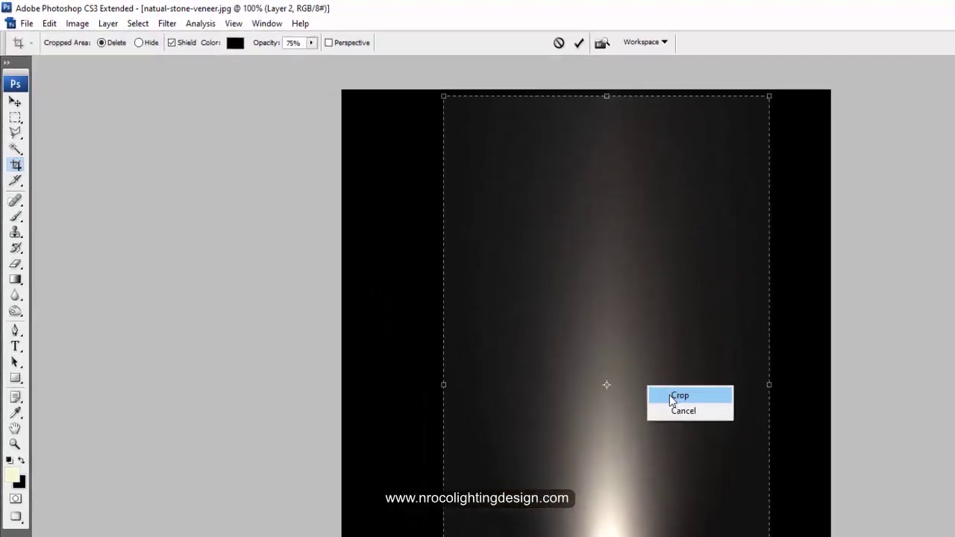
- Invert the colours of the cropped beam layer with the Invert adjustment
left_click(97, 30)
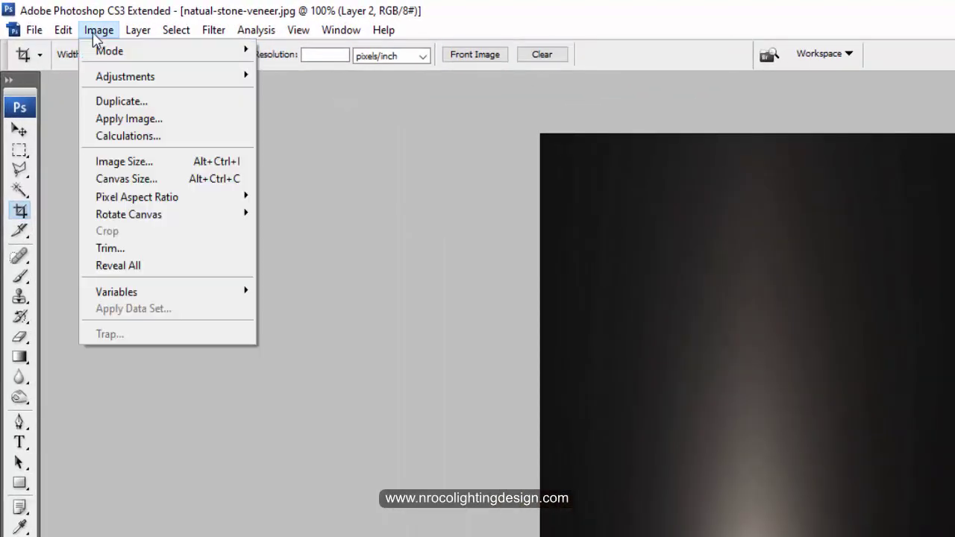
mouse_move(112, 82)
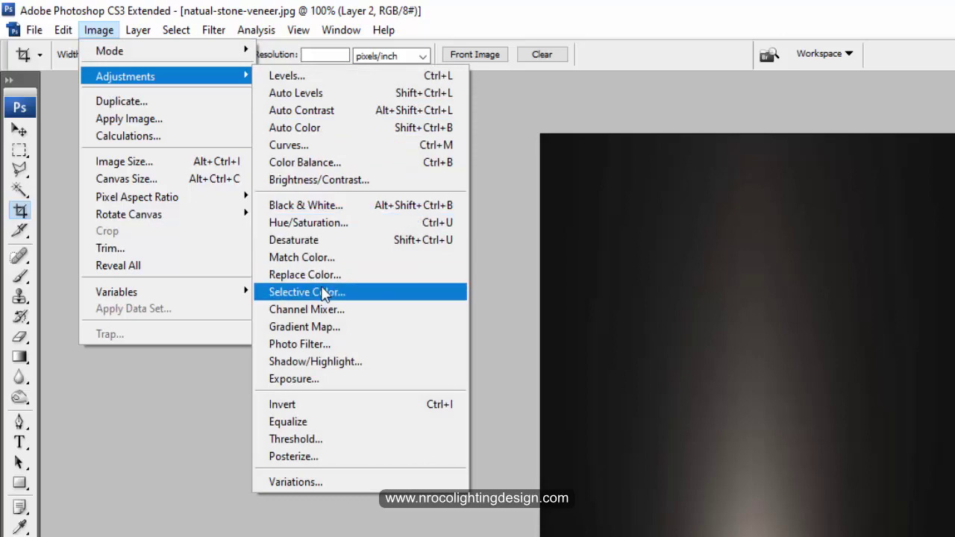
left_click(320, 407)
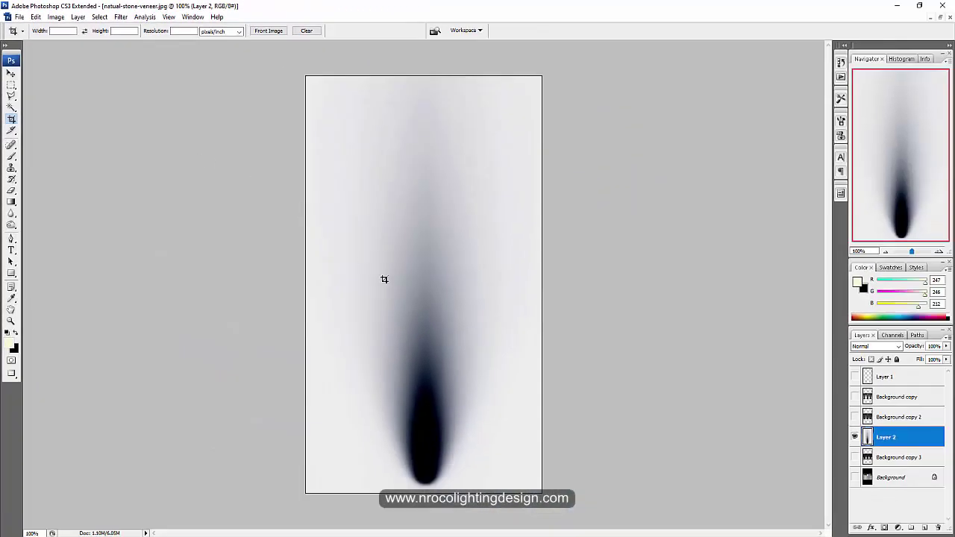
- Define the inverted beam image as a brush preset named endo
left_click(35, 17)
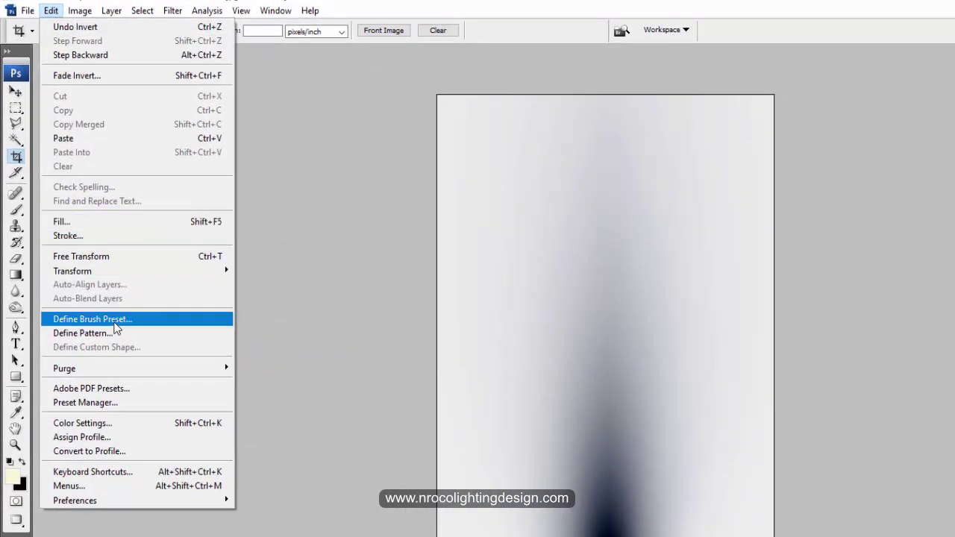
left_click(115, 320)
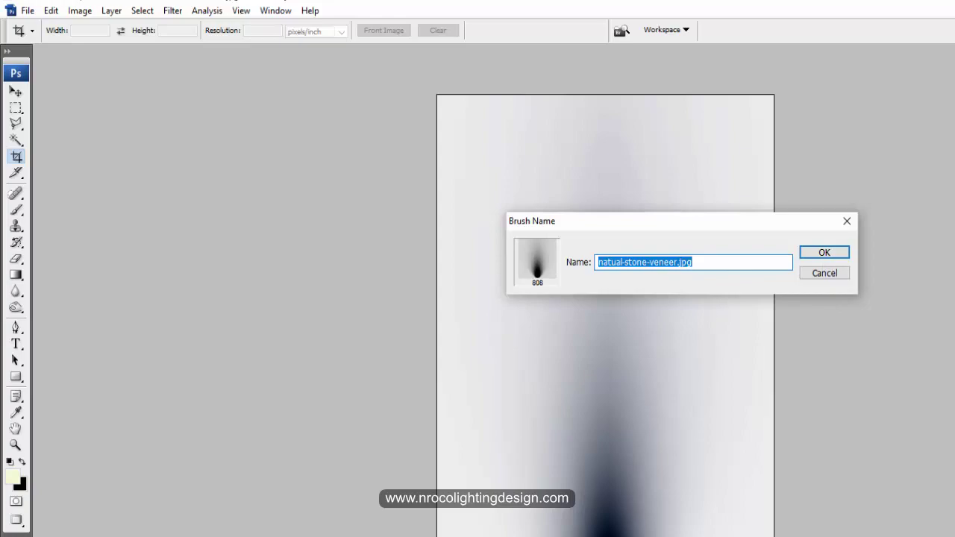
key("Return")
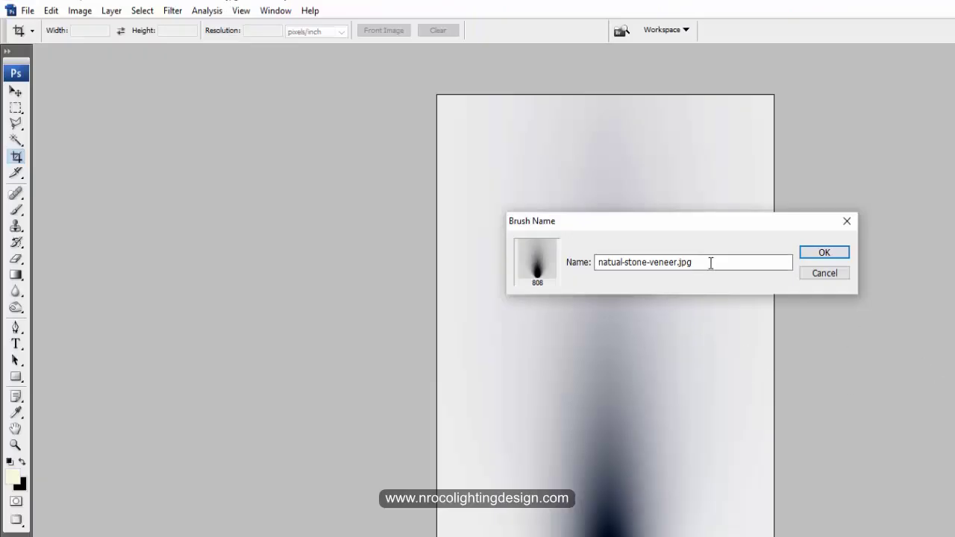
left_click_drag(712, 263, 411, 280)
type("endo")
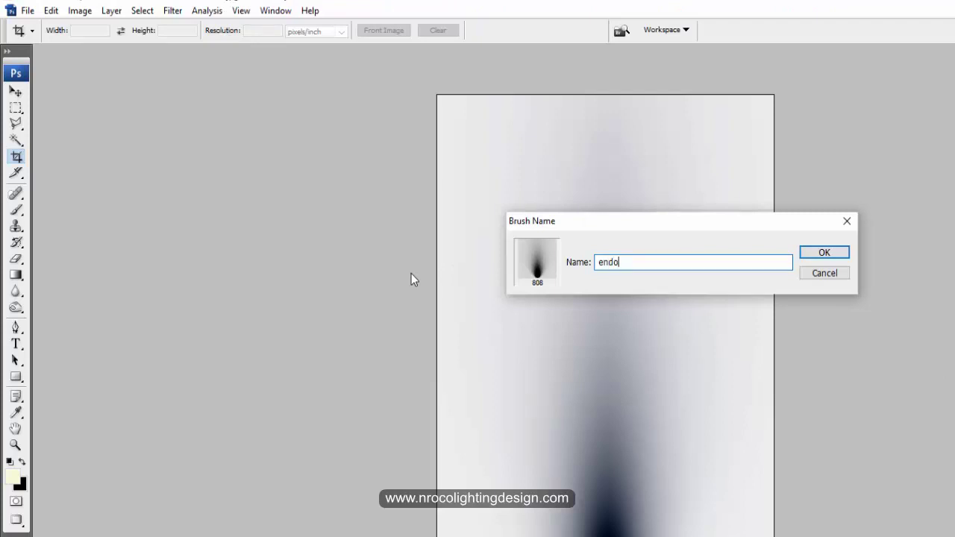
left_click(825, 253)
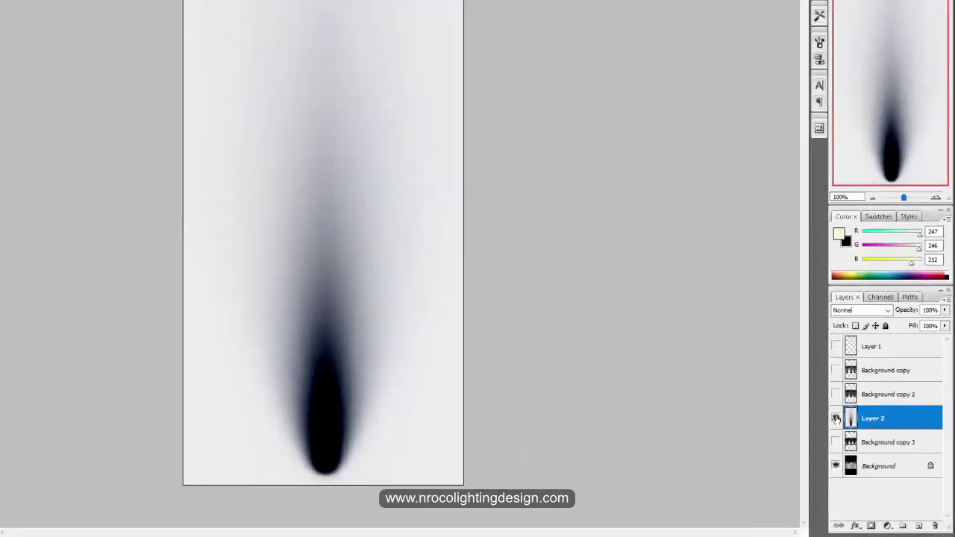
- Hide the beam layer, leave only the Background stone wall photo visible and duplicate that layer
left_click(855, 476, "alt")
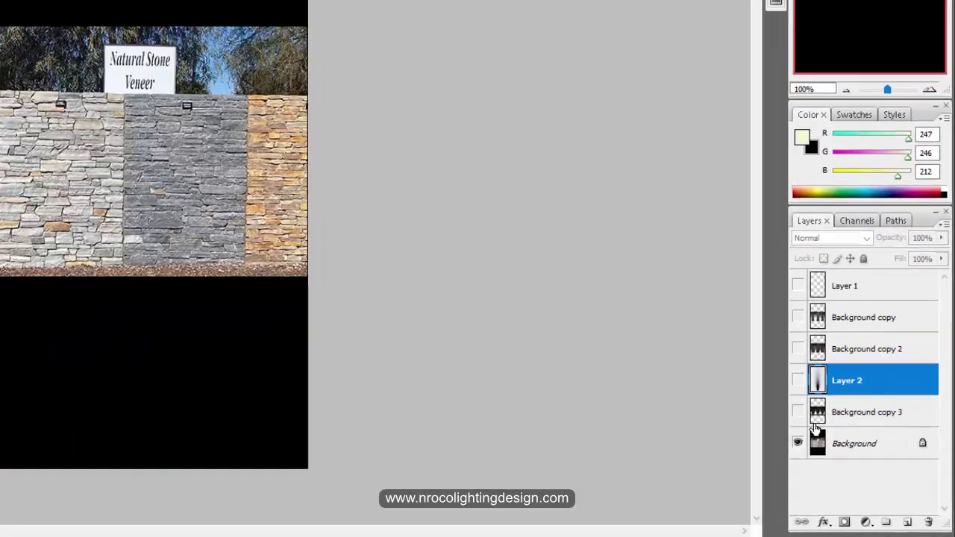
left_click_drag(842, 437, 903, 522)
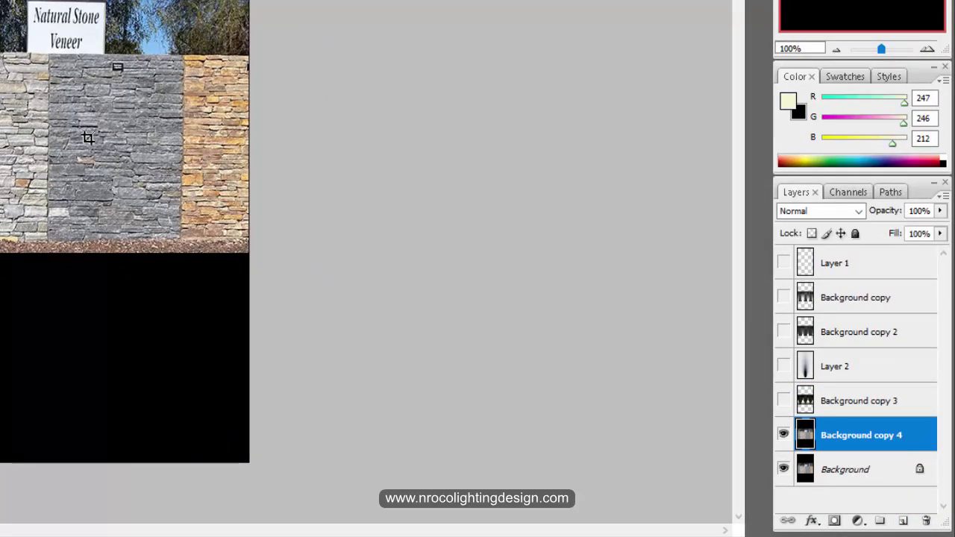
- Darken the duplicated wall layer and stamp the endo beam brush once at size 300 on the light grey stone section
scroll(280, 290, "up", 3)
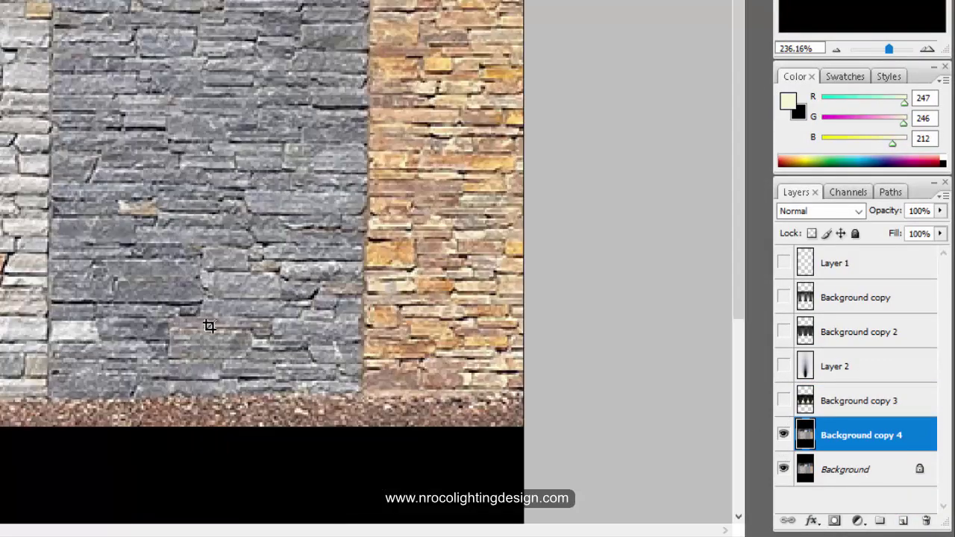
key("ctrl+0")
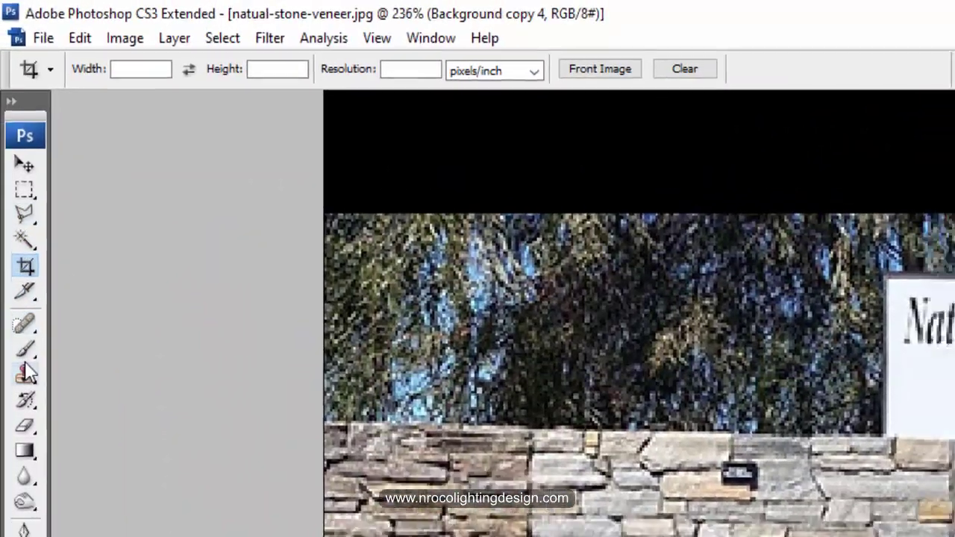
left_click(24, 349)
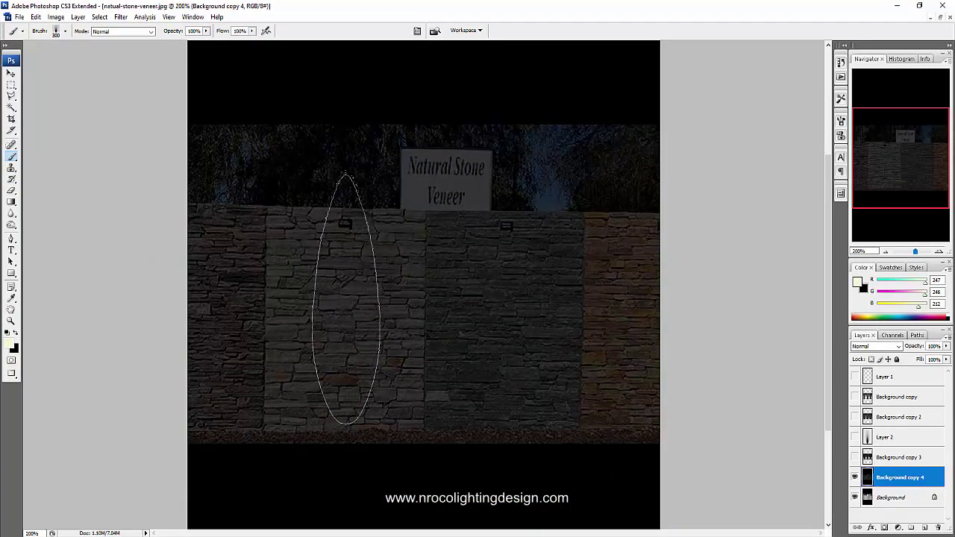
left_click(346, 300)
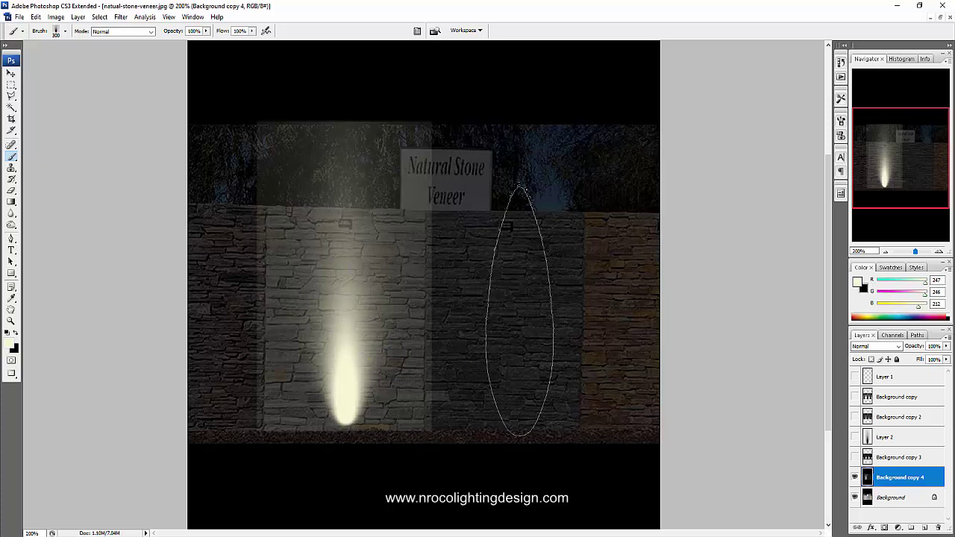
- Try a second endo beam stamp on the dark grey stone section, and undo both stamps on the darkened wall layer
left_click(509, 299)
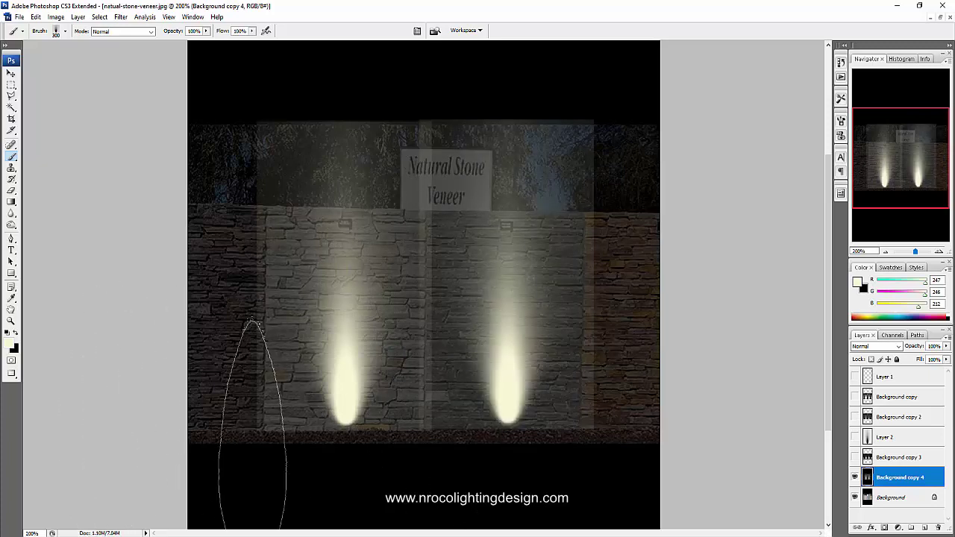
key("ctrl+z")
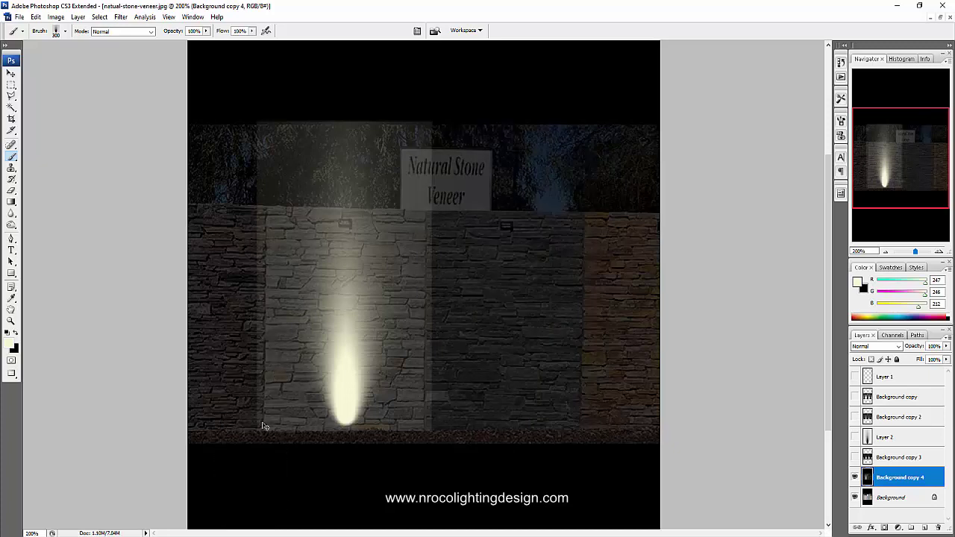
left_click(36, 17)
left_click(43, 48)
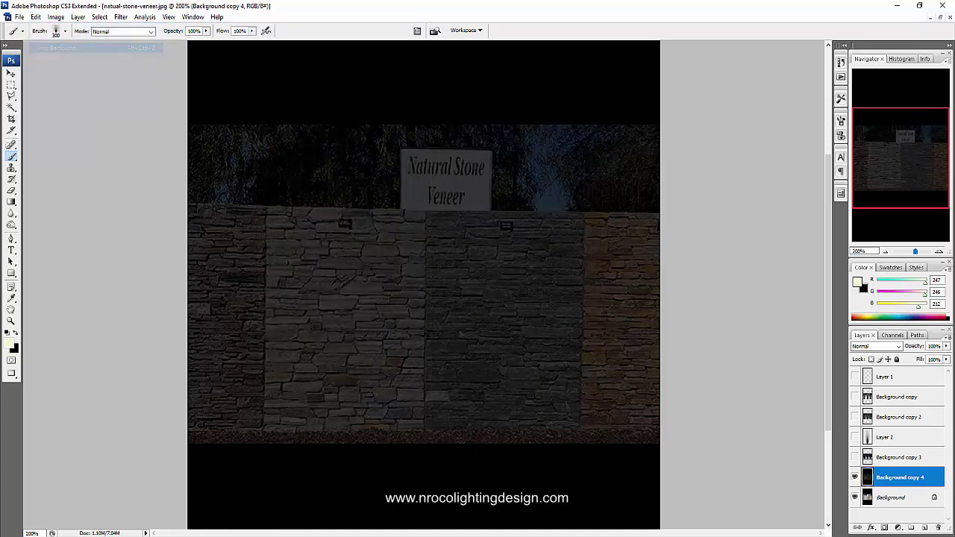
- Show and select Layer 2 and adjust its Levels to turn the pale background around the beam pure white and deepen the blacks
left_click(854, 437)
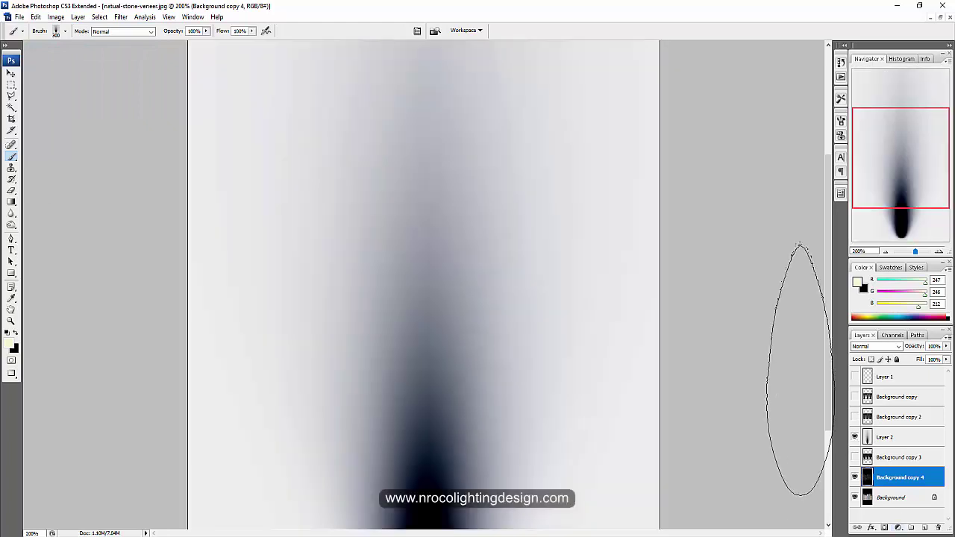
key("ctrl+minus")
key("ctrl+minus")
left_click(888, 437)
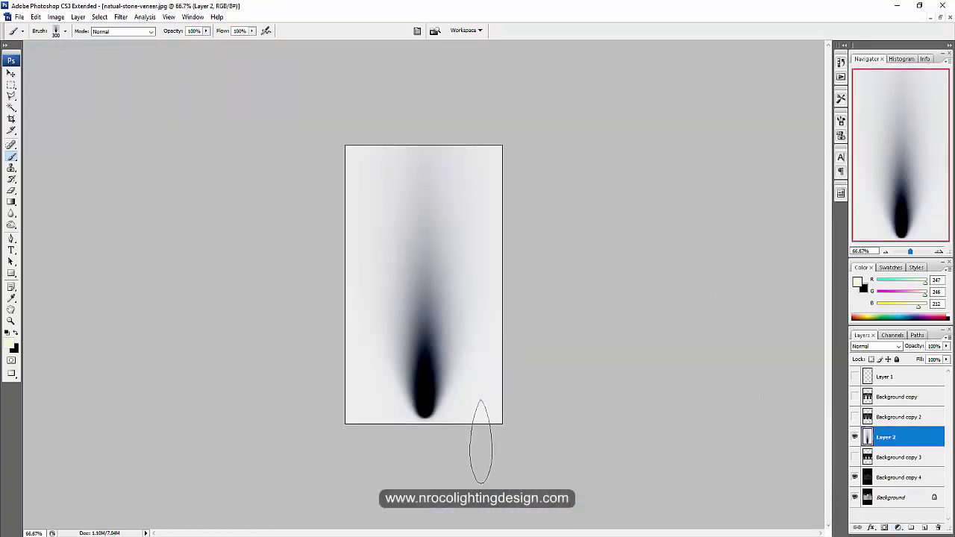
key("ctrl+l")
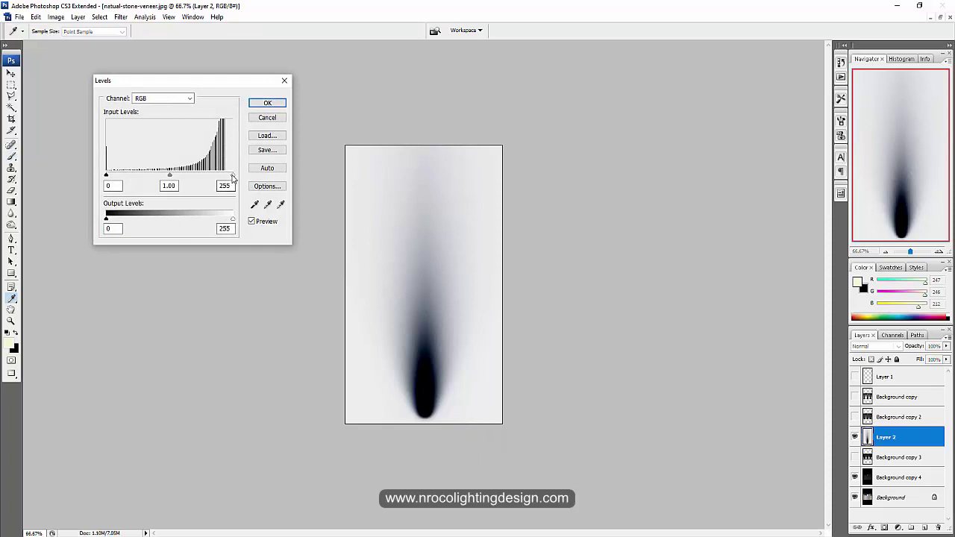
left_click_drag(232, 175, 220, 177)
left_click_drag(107, 175, 110, 177)
left_click_drag(217, 180, 219, 179)
left_click(254, 102)
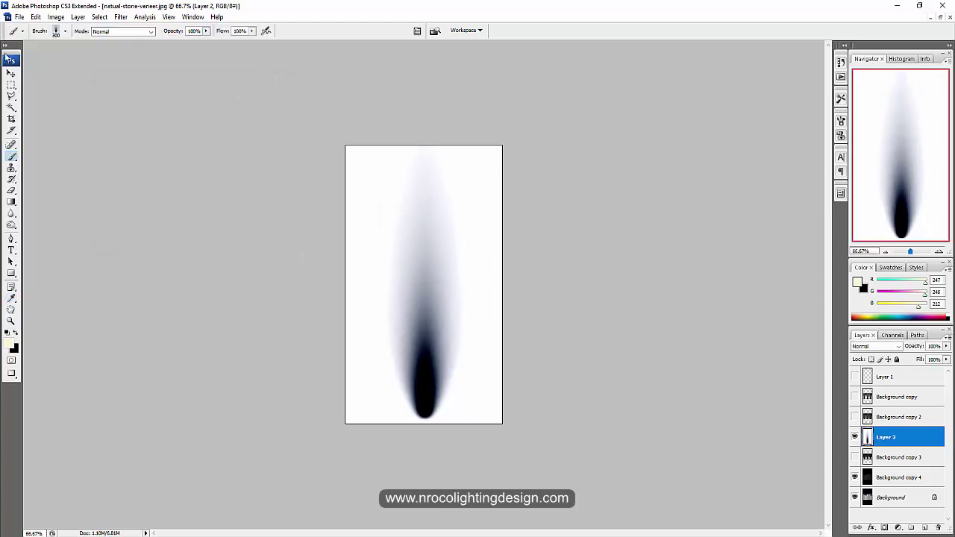
- Define the cleaned-up beam image as a brush preset named endo1
left_click(55, 17)
mouse_move(35, 20)
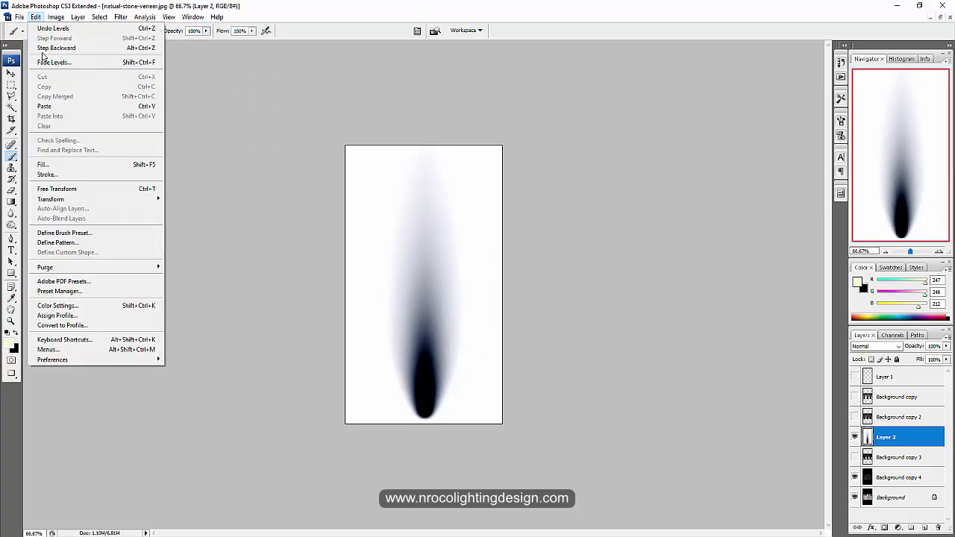
left_click(56, 234)
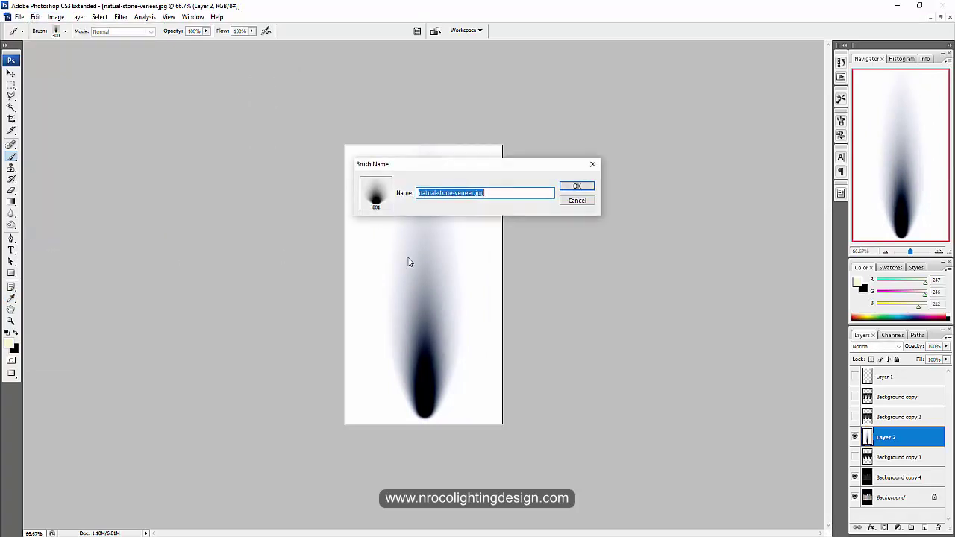
type("endo1")
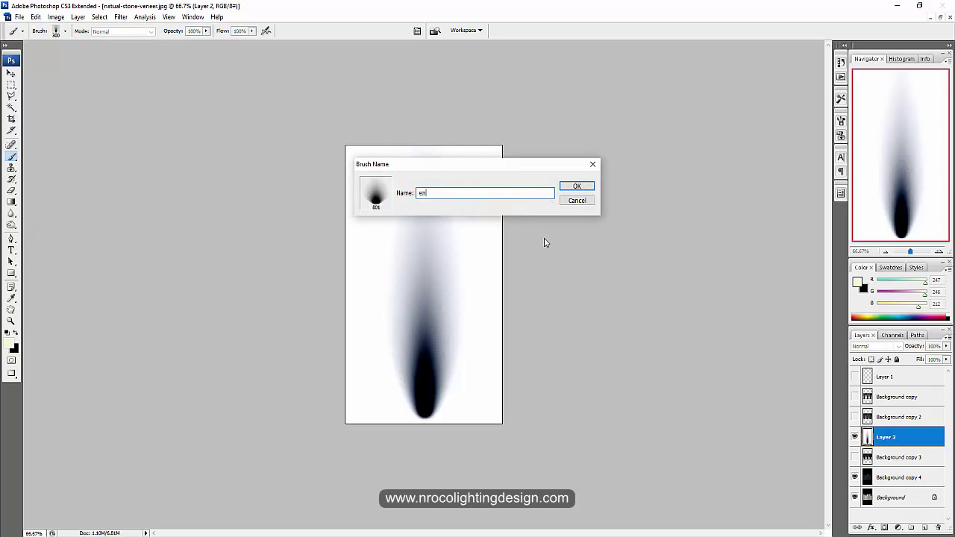
left_click(577, 186)
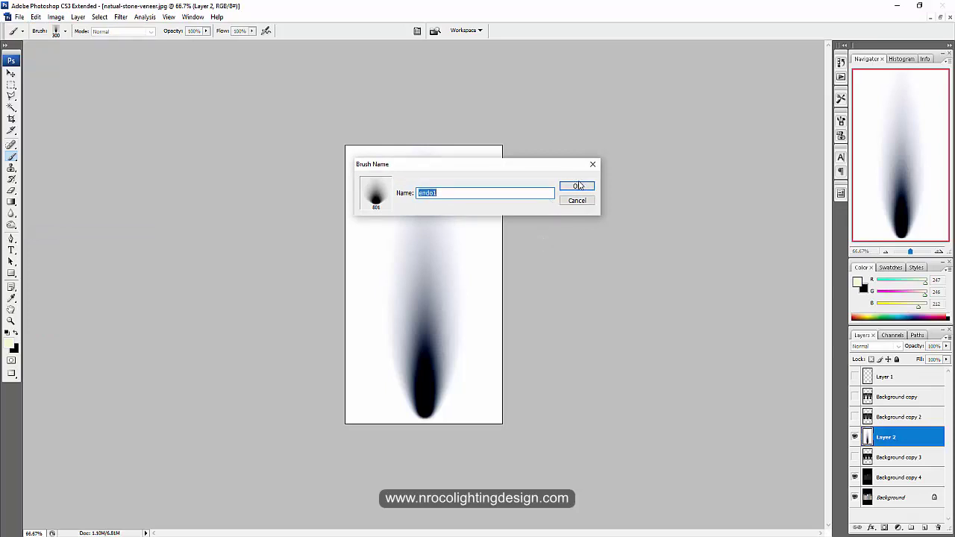
- Hide Layer 2, select Background copy 4 for painting and reduce the new beam brush to size 400
left_click(854, 437)
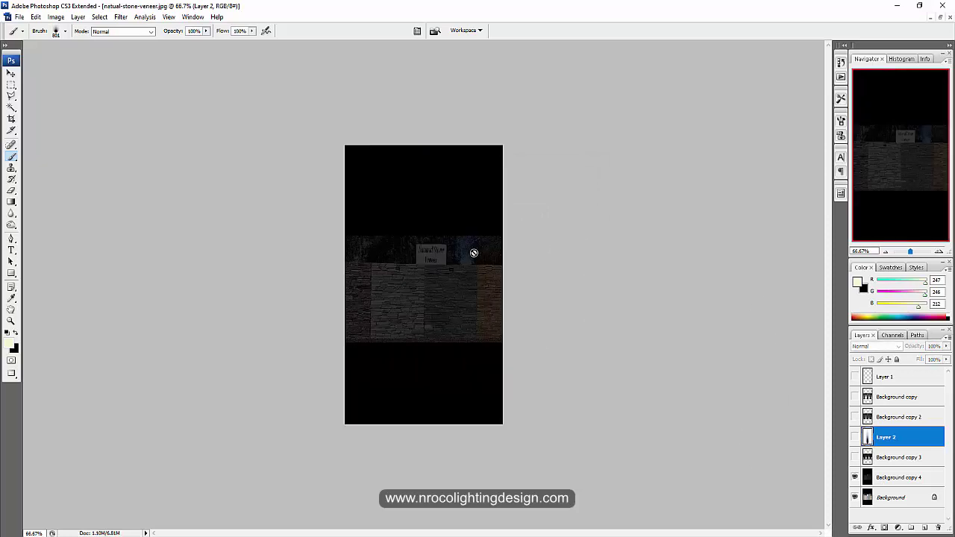
left_click_drag(568, 377, 279, 216)
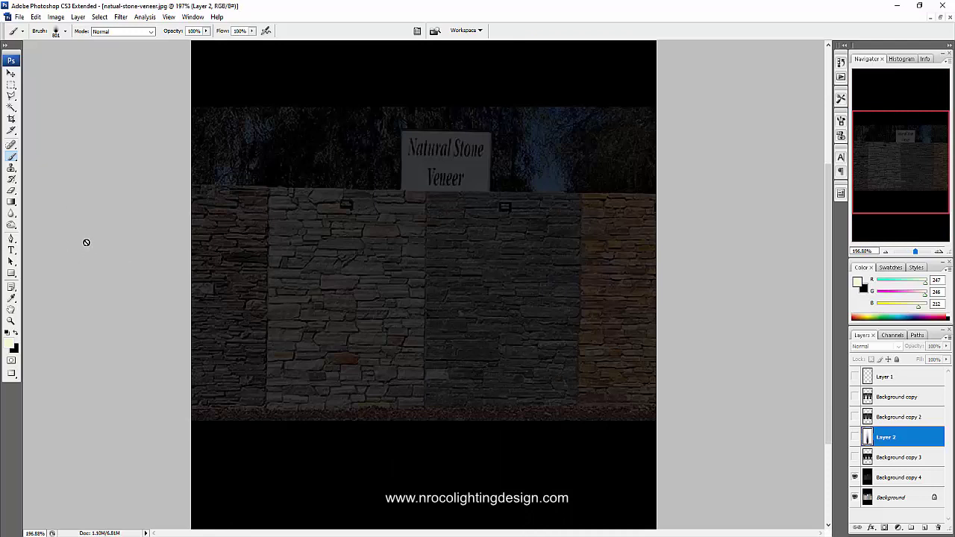
left_click(11, 168)
left_click(11, 156)
left_click(894, 483)
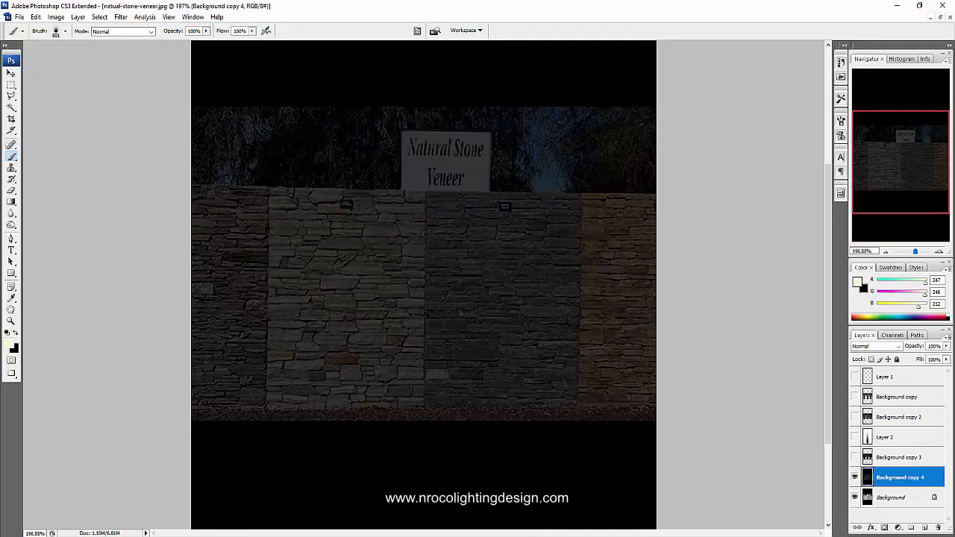
key("bracketleft")
key("bracketleft")
key("bracketleft")
key("bracketleft")
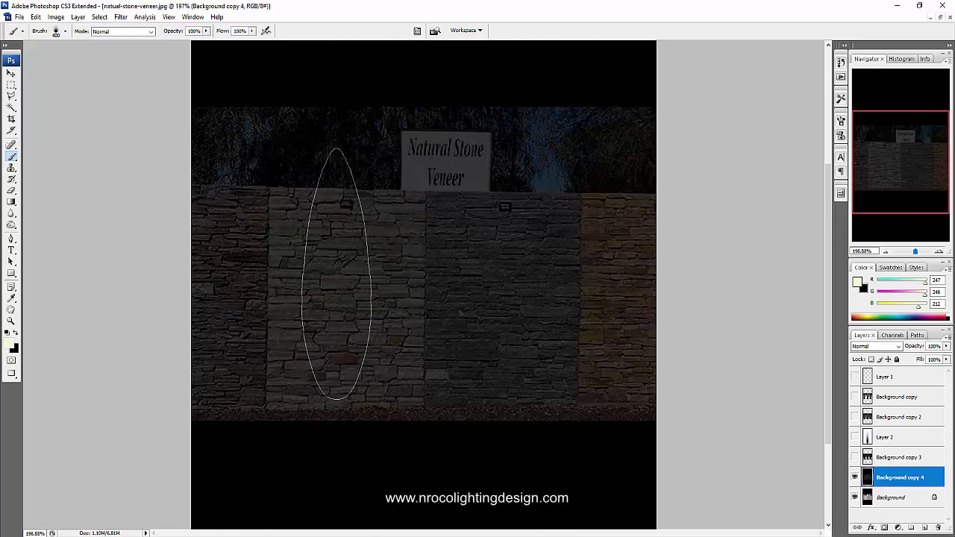
- Try stamping the beam on the light grey stone section directly on Background copy 4, and undo the stamp
left_click(343, 281)
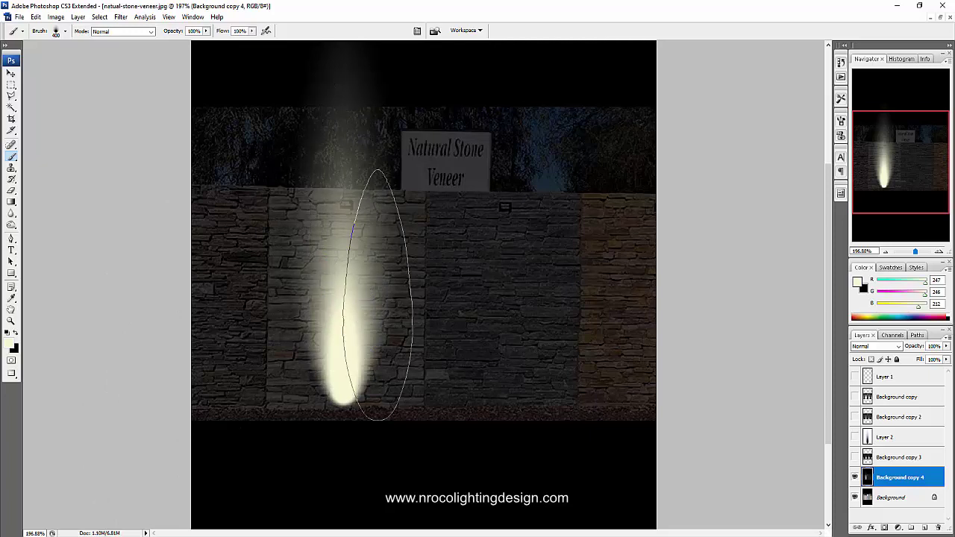
left_click(344, 267)
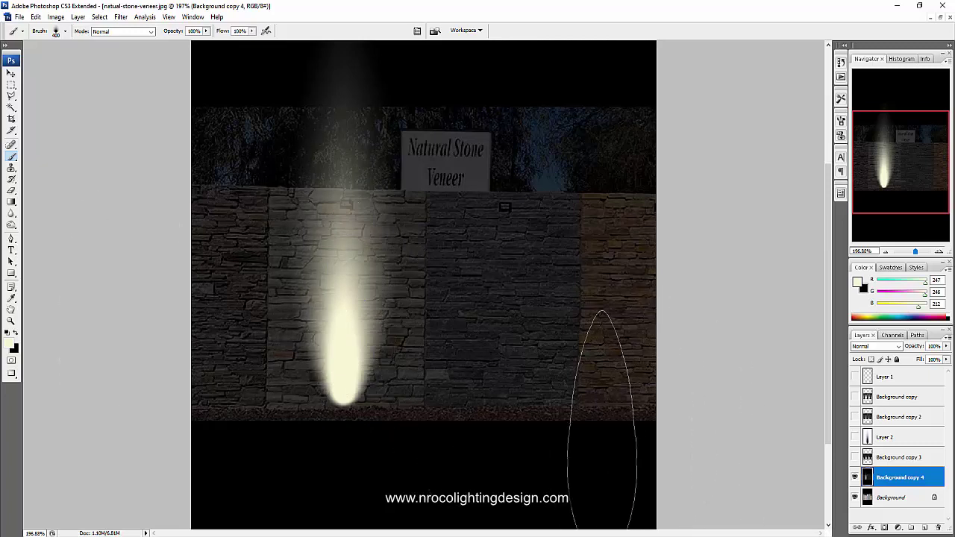
key("ctrl+z")
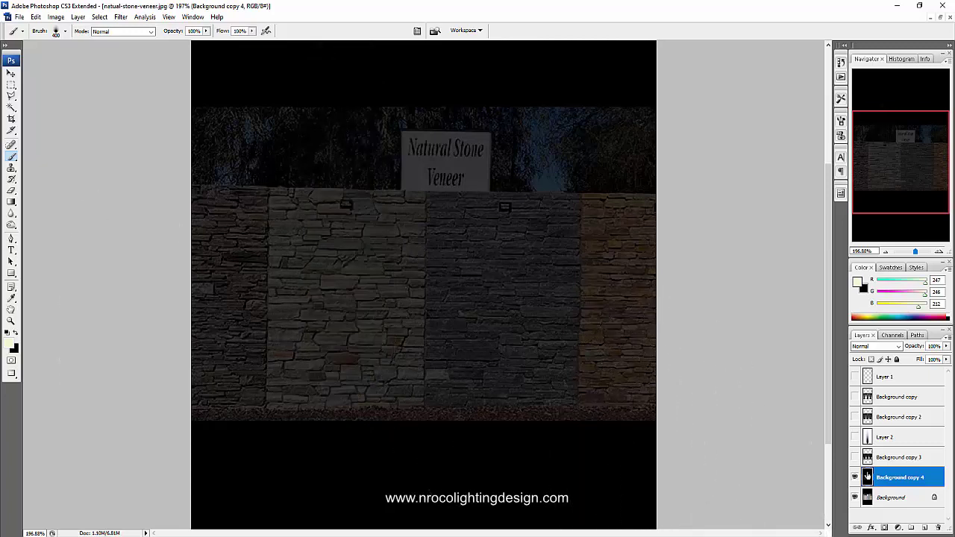
- Add a new layer above Background copy 4 and stamp one beam each on the light grey and dark grey stone sections
left_click(925, 528)
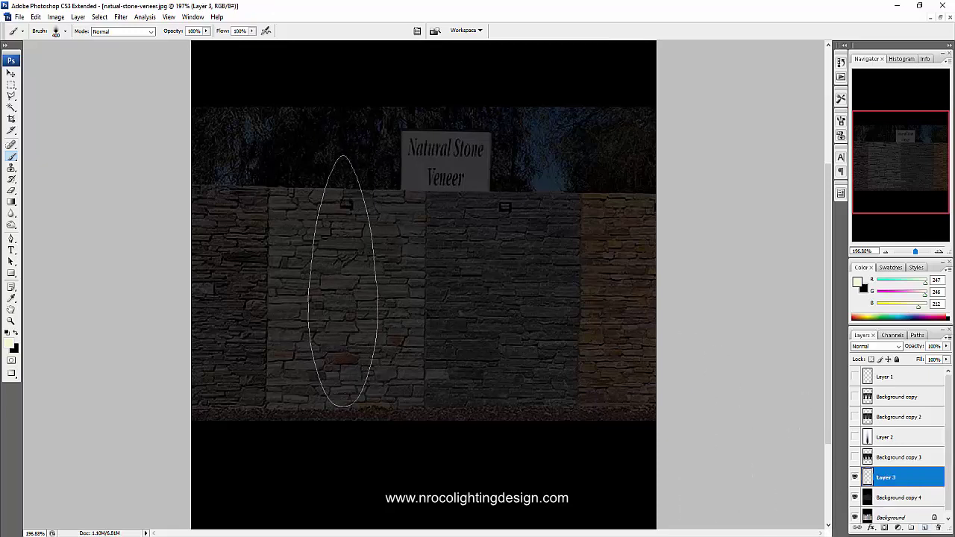
left_click(343, 281)
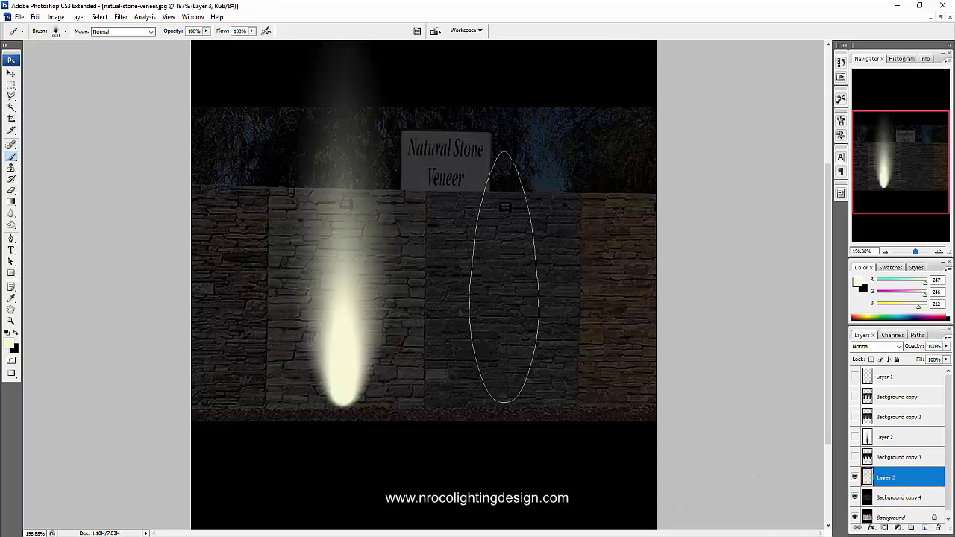
left_click(506, 279)
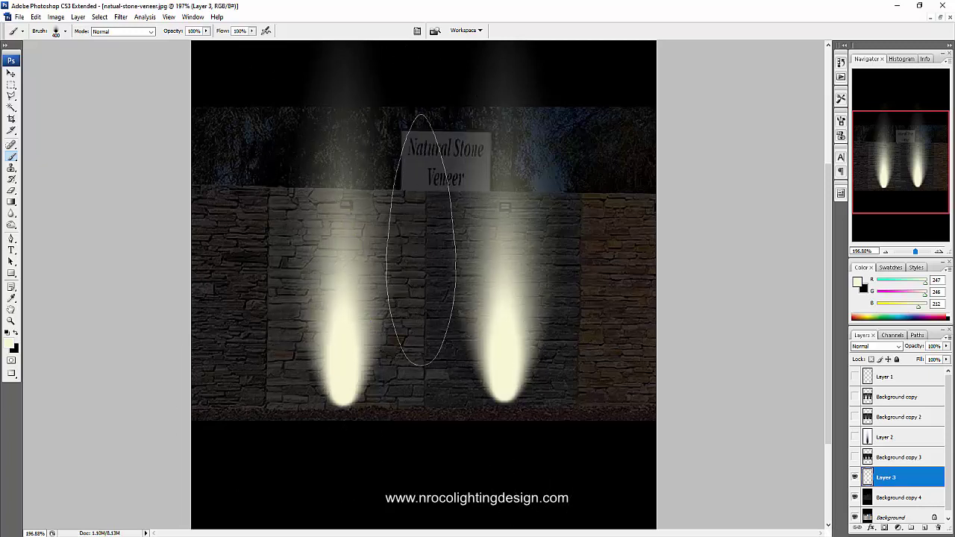
- Outline the area above the wall's top edge with the Polygonal Lasso and delete the beam spill there from Layer 3
key("l")
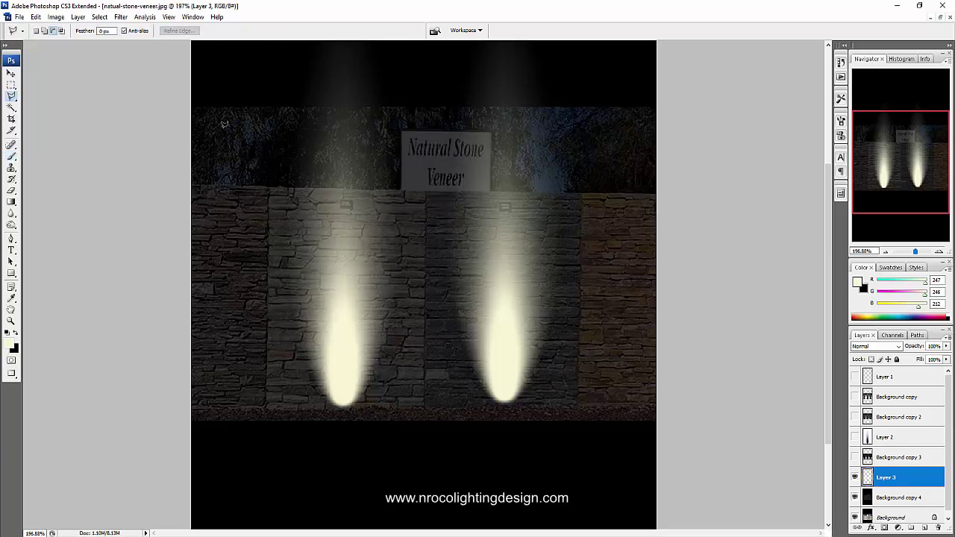
left_click(194, 187)
left_click(666, 195)
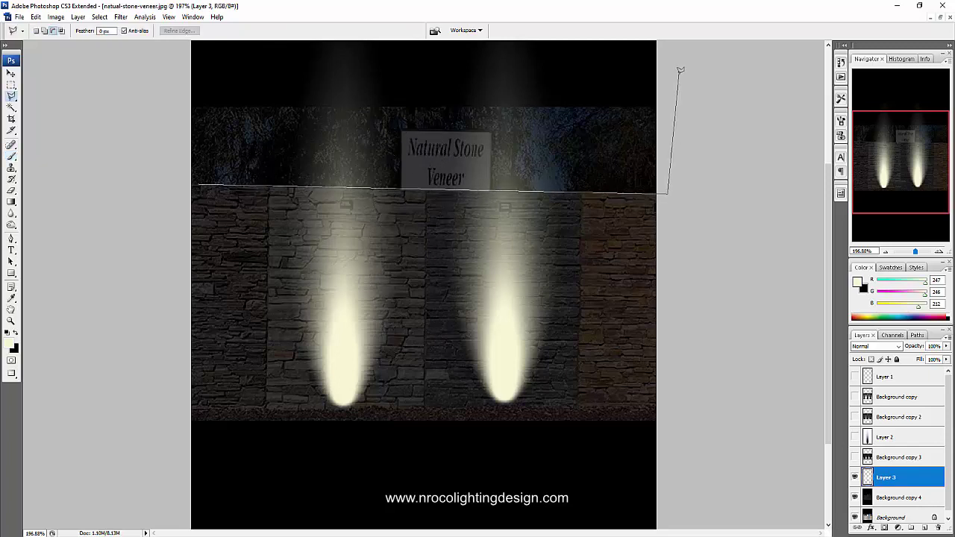
left_click(624, 68)
left_click(340, 61)
left_click(174, 79)
left_click(195, 186)
key("Delete")
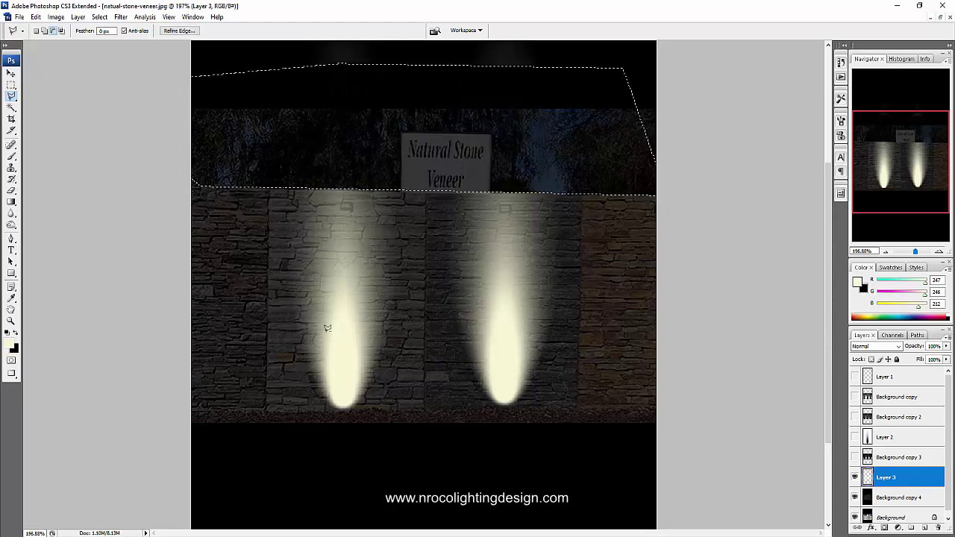
- Clear the selection and set the opacity of Layer 3 to 84%
key("ctrl+shift+s")
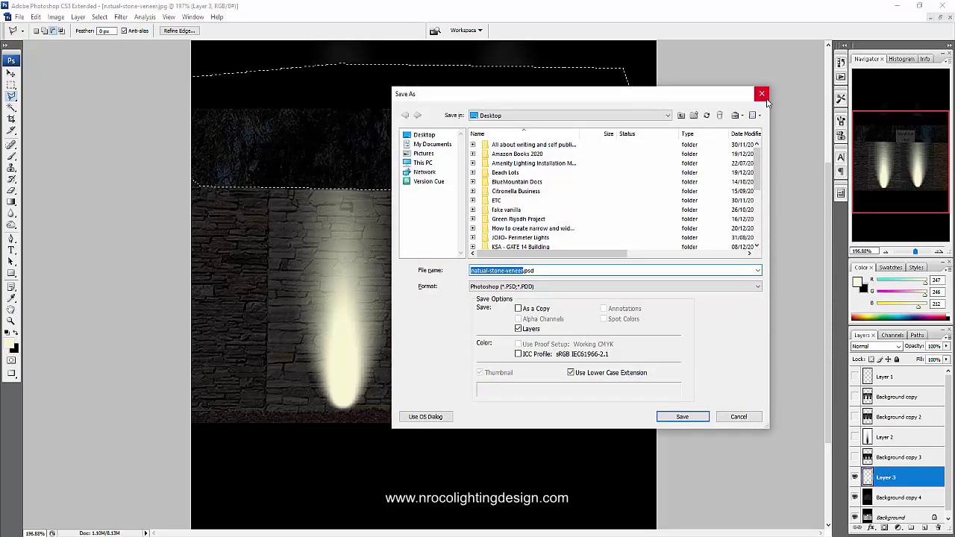
left_click(762, 94)
key("ctrl+d")
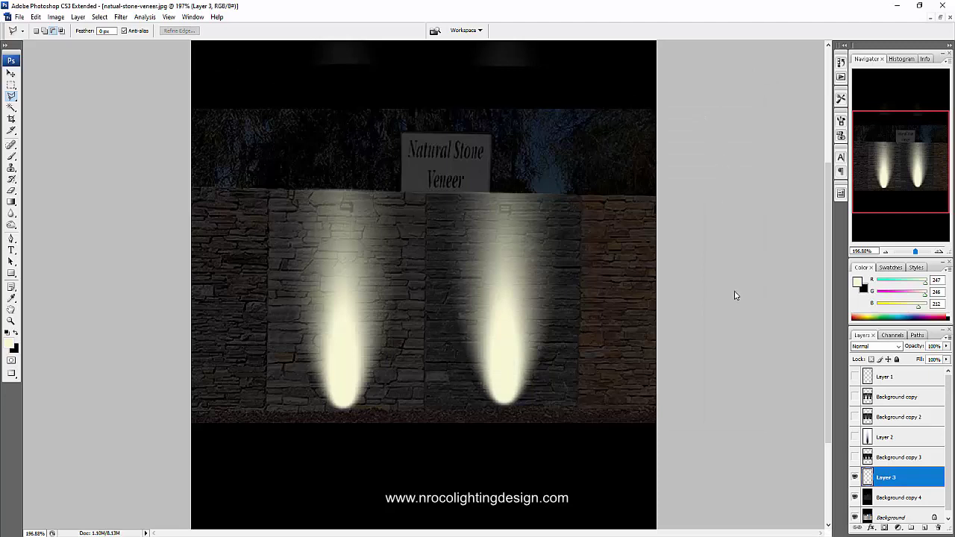
key("8")
key("4")
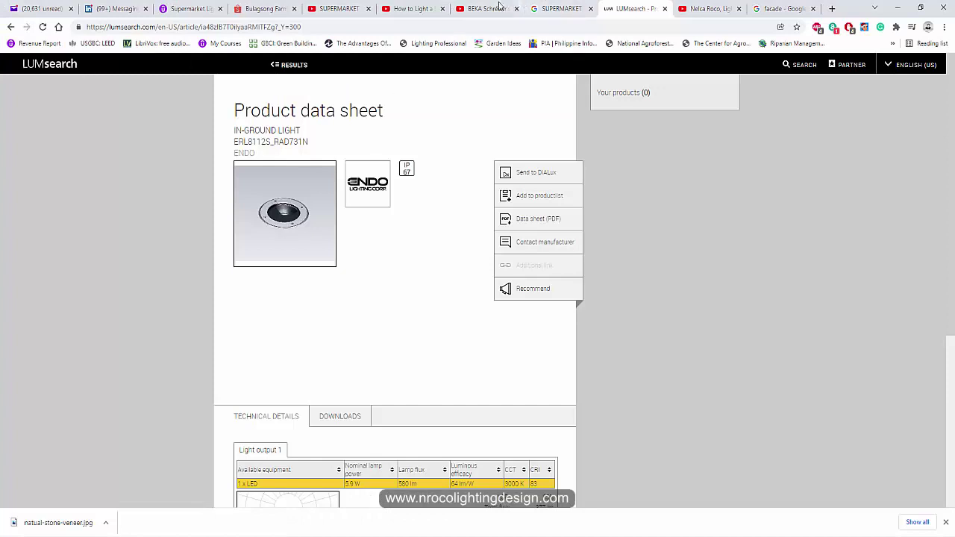
- Switch to LUMsearch, browse the wider floor-recessed luminaire results and examine the light distribution on the Unilamp Quark Square-Bi-Symmetric data sheet
left_click(10, 27)
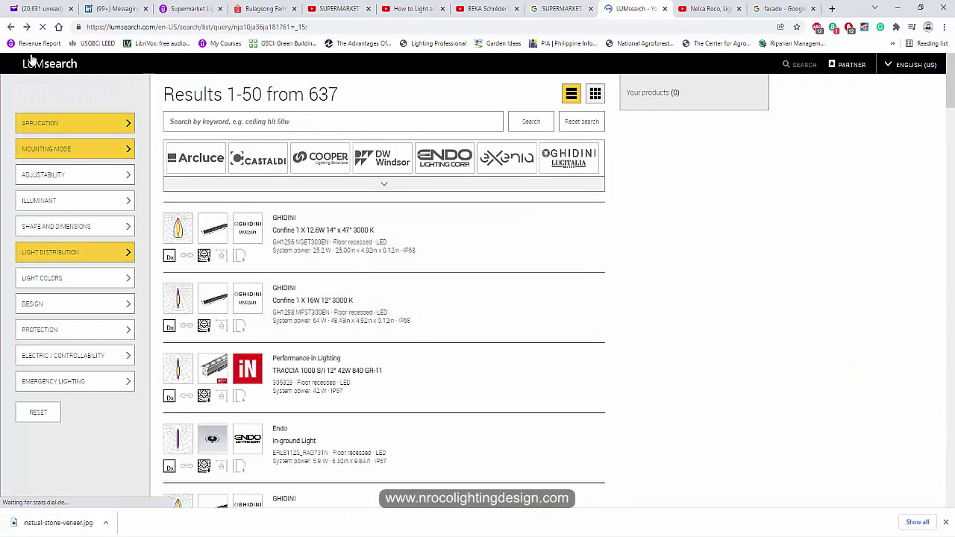
left_click(10, 27)
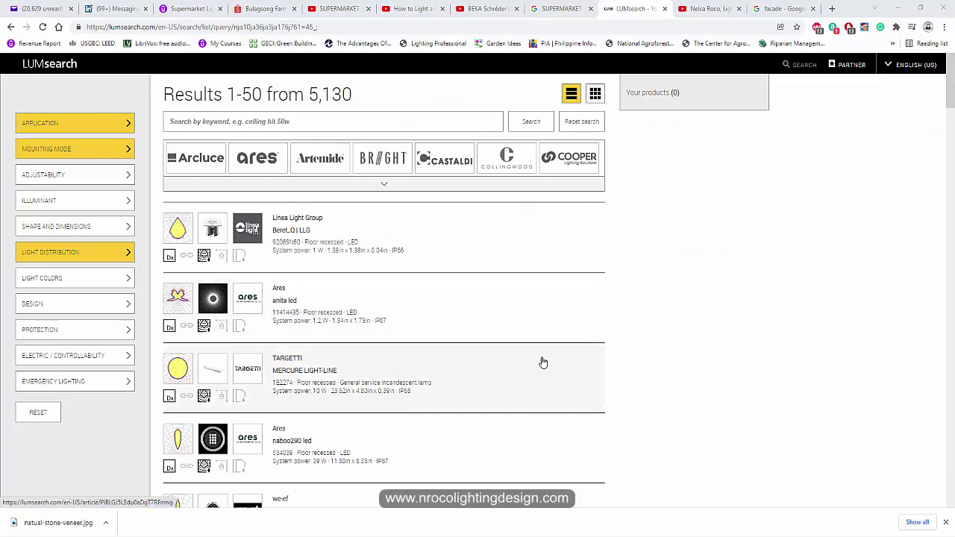
scroll(556, 368, "down", 5)
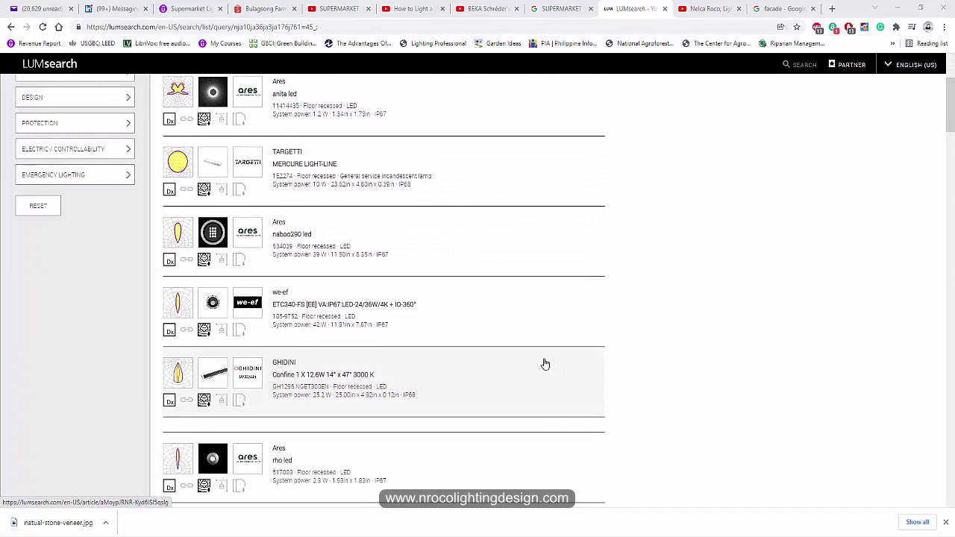
scroll(521, 363, "up", 3)
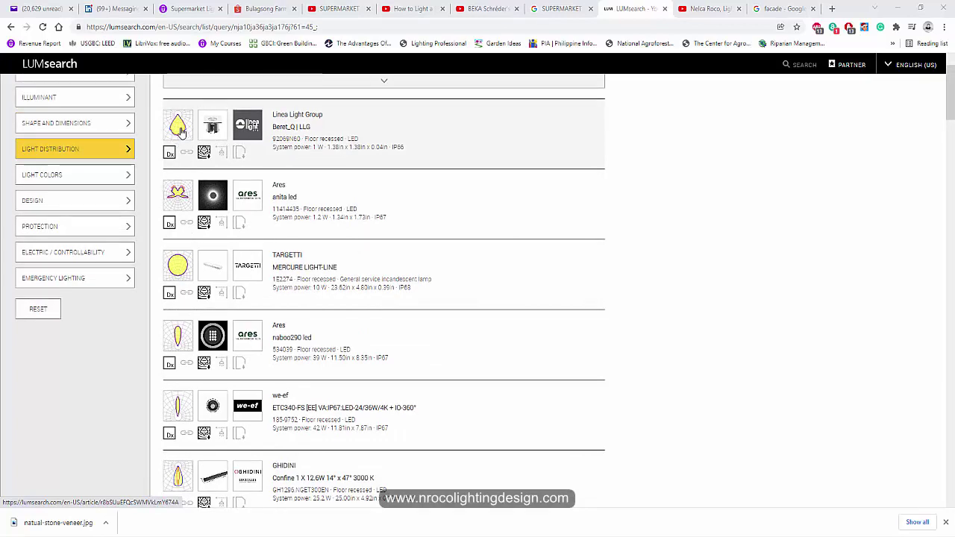
scroll(246, 358, "down", 6)
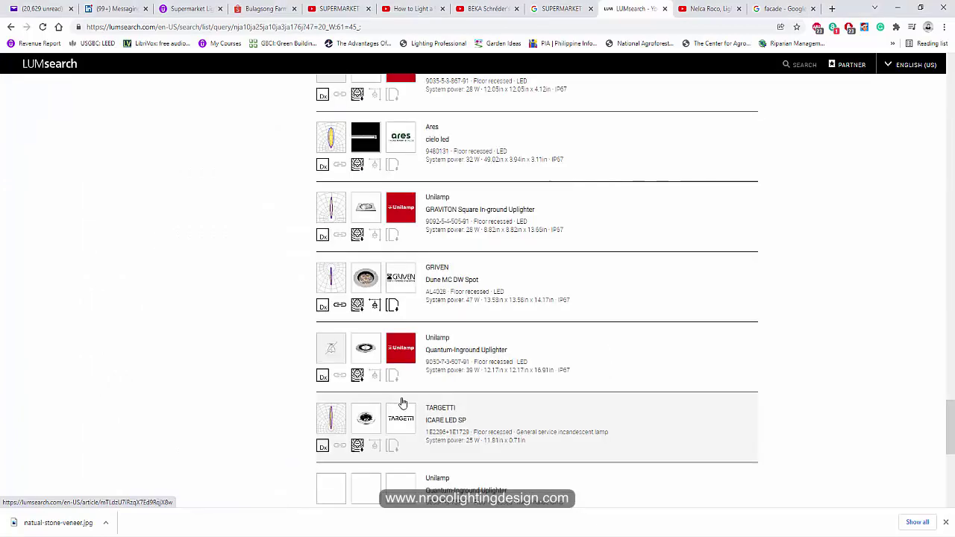
scroll(403, 392, "up", 2)
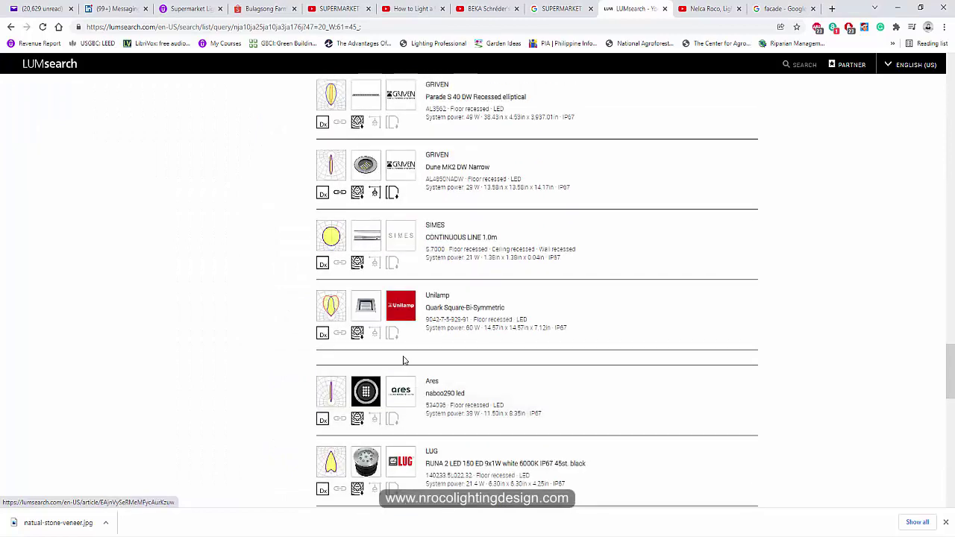
left_click(322, 309)
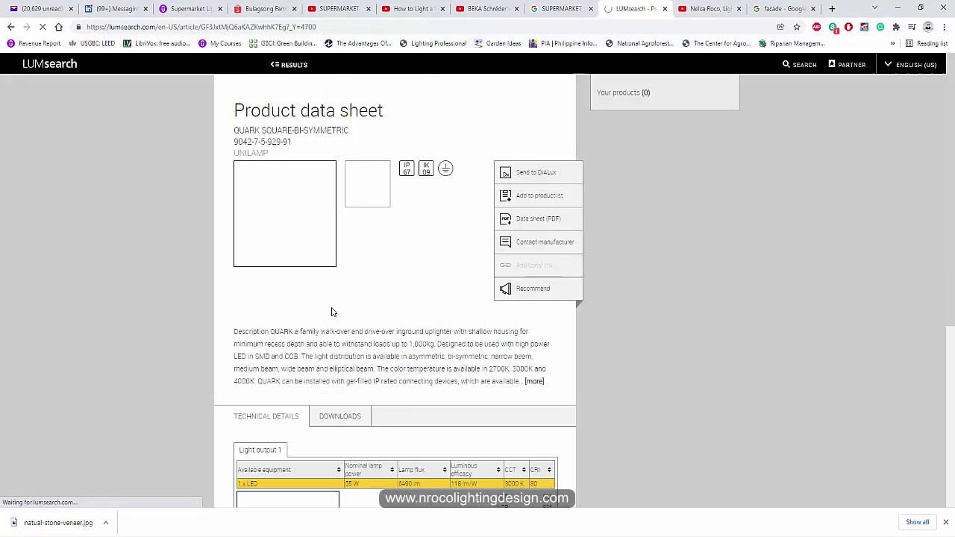
scroll(296, 240, "down", 4)
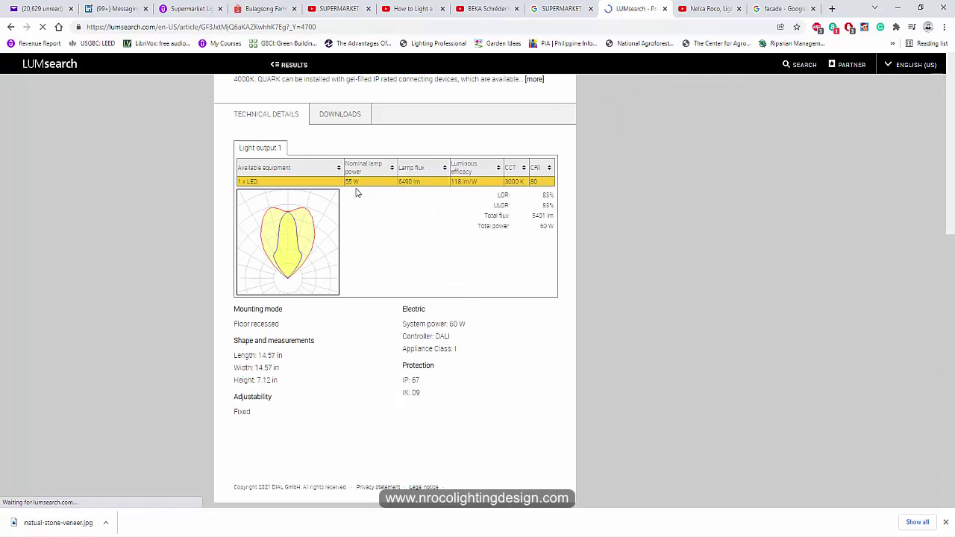
- Review the technical details on the Quark floor-recessed luminaire's data sheet
scroll(356, 192, "up", 4)
scroll(393, 273, "down", 3)
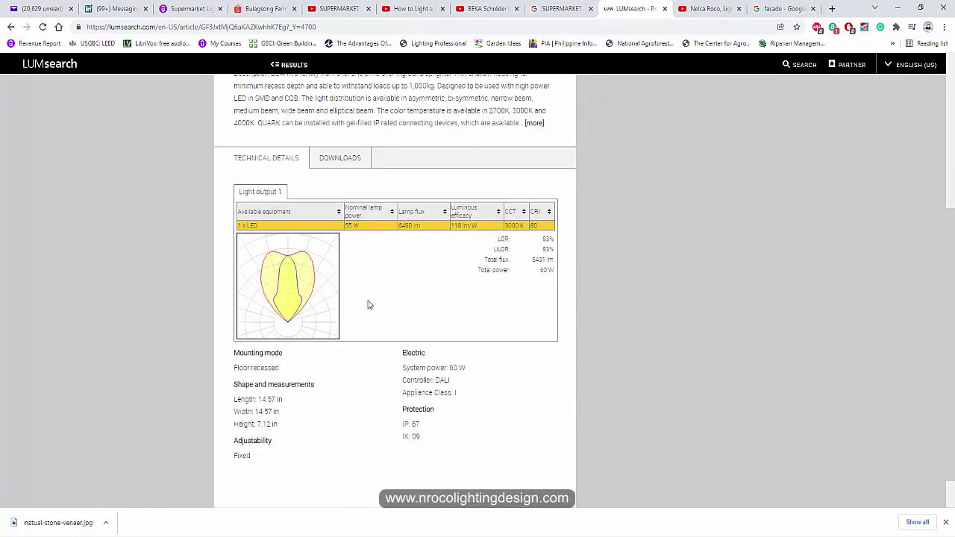
scroll(381, 247, "up", 3)
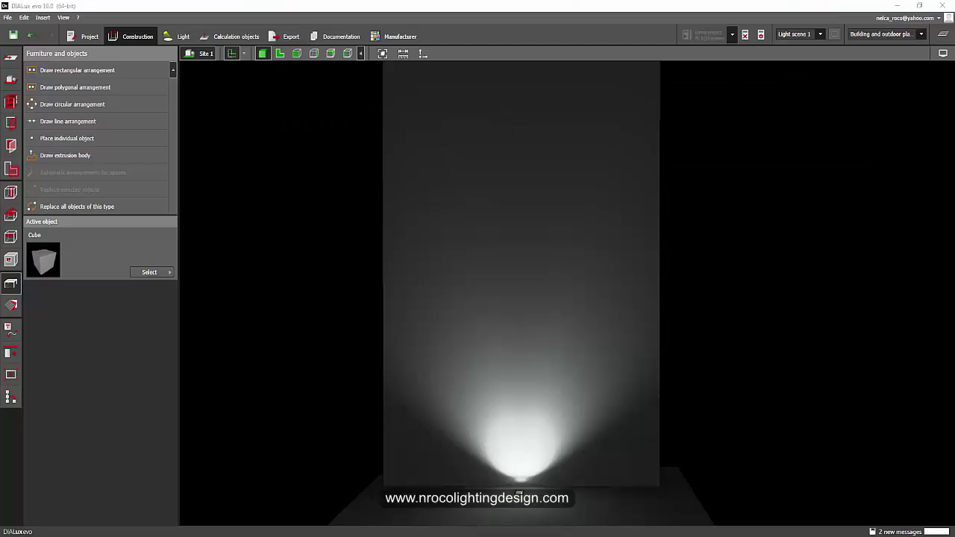
- Switch to DIALux evo and capture the rendered wall with the wide beam using the Snipping Tool
key("alt+Tab")
left_click(254, 38)
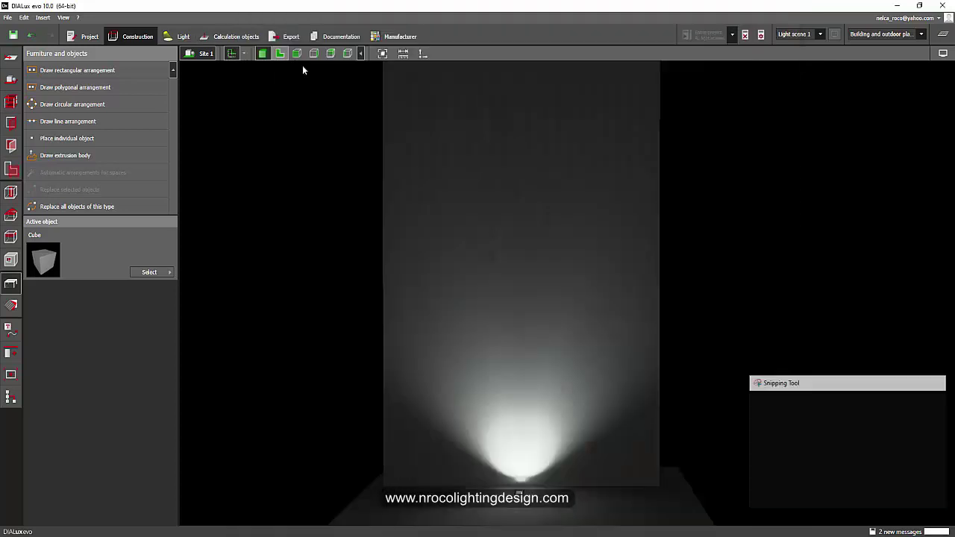
left_click_drag(385, 64, 657, 486)
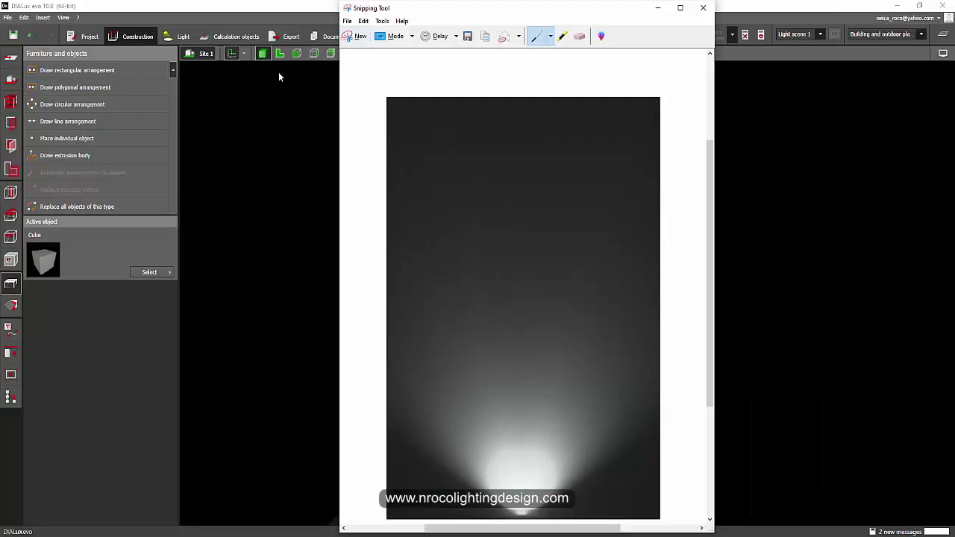
- Save the snip to the Desktop as a JPEG file named beam
left_click(348, 21)
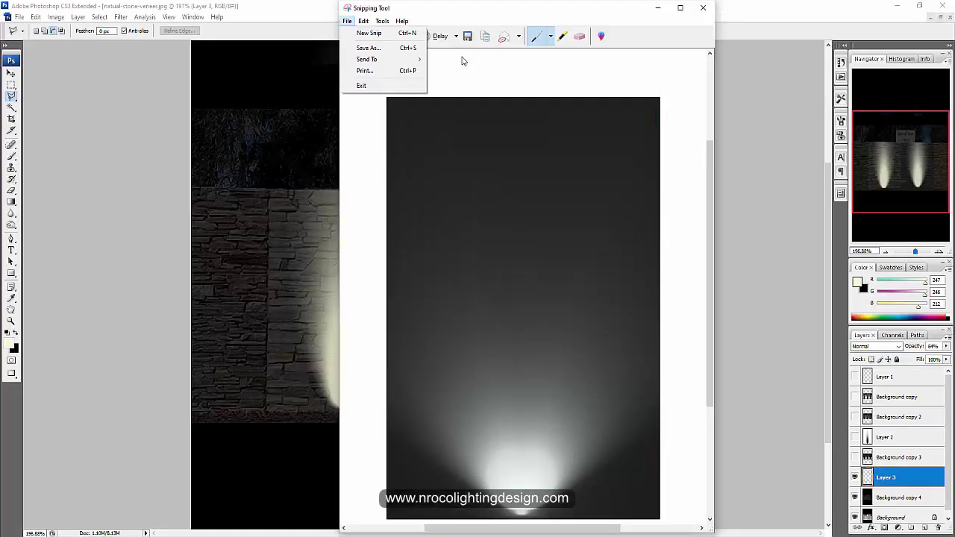
left_click(368, 48)
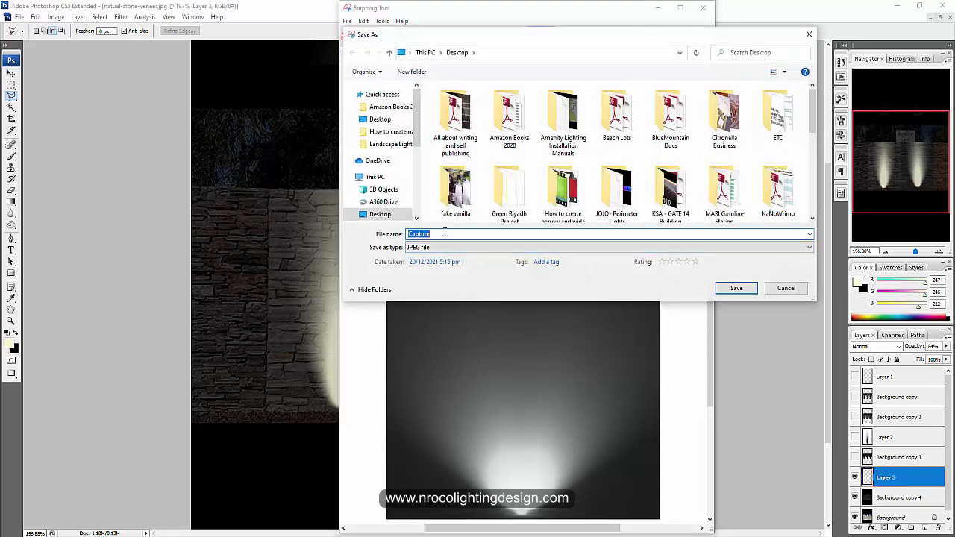
type("beam")
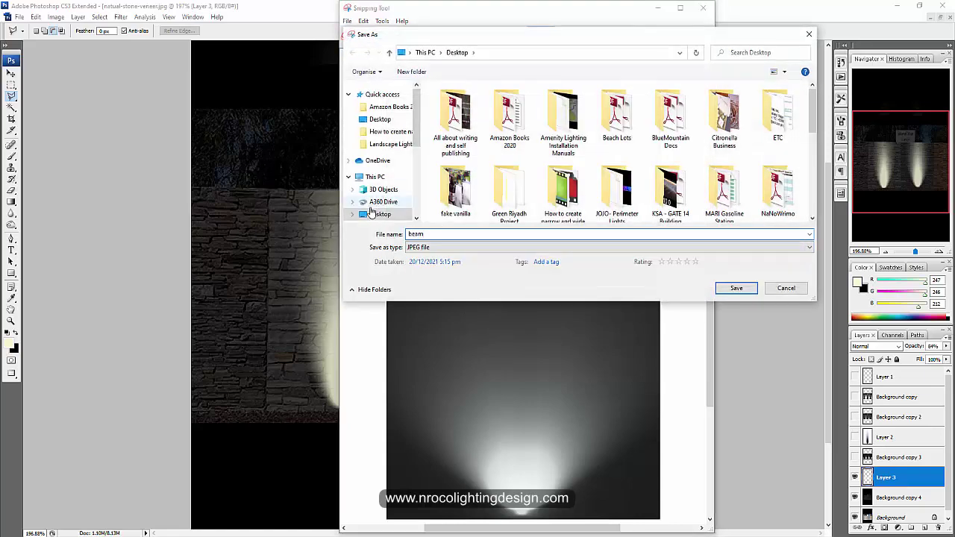
left_click(749, 291)
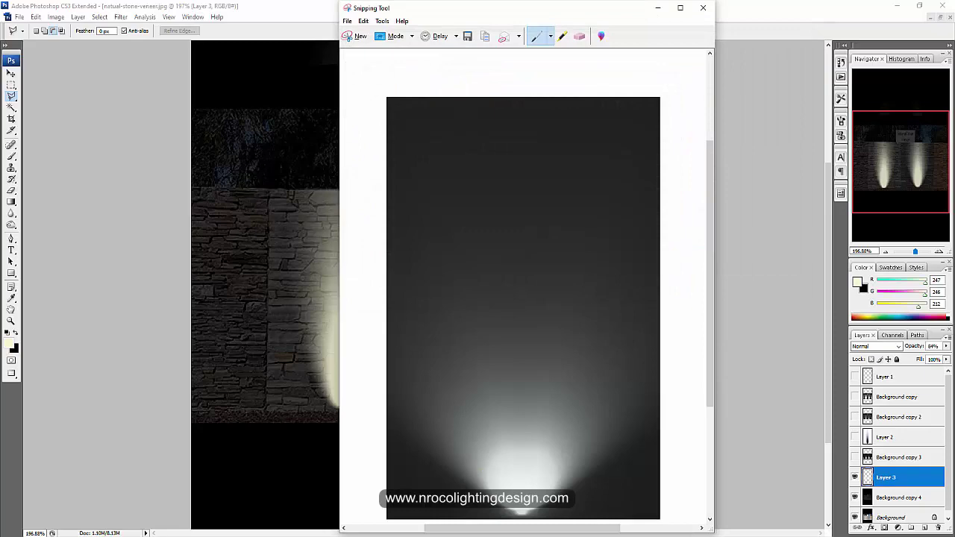
- Find the beam image in the Desktop folder and open it in Photoshop
mouse_move(294, 534)
left_click(386, 515)
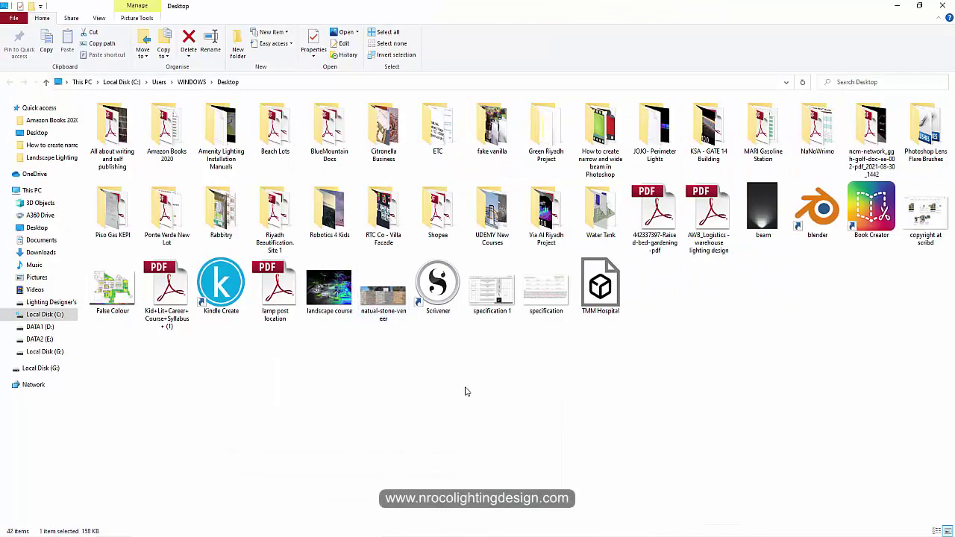
right_click(764, 195)
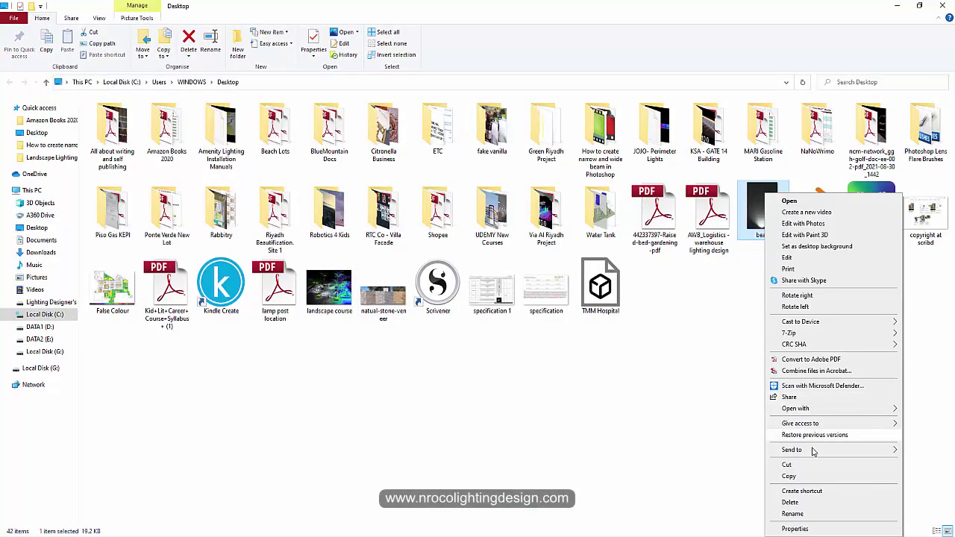
mouse_move(814, 409)
left_click(715, 410)
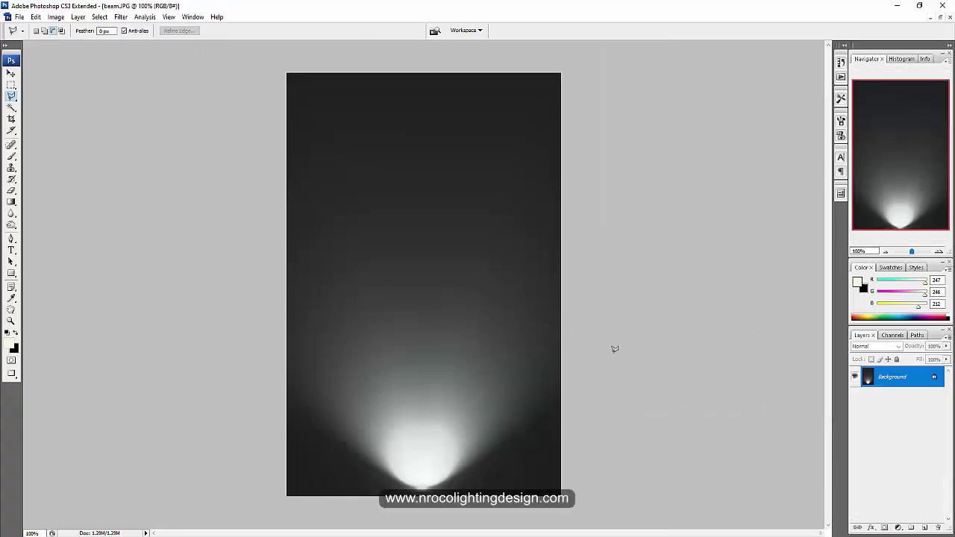
- Increase the beam image's contrast with Levels, setting the black input to 37 and the white input to 143
key("ctrl+l")
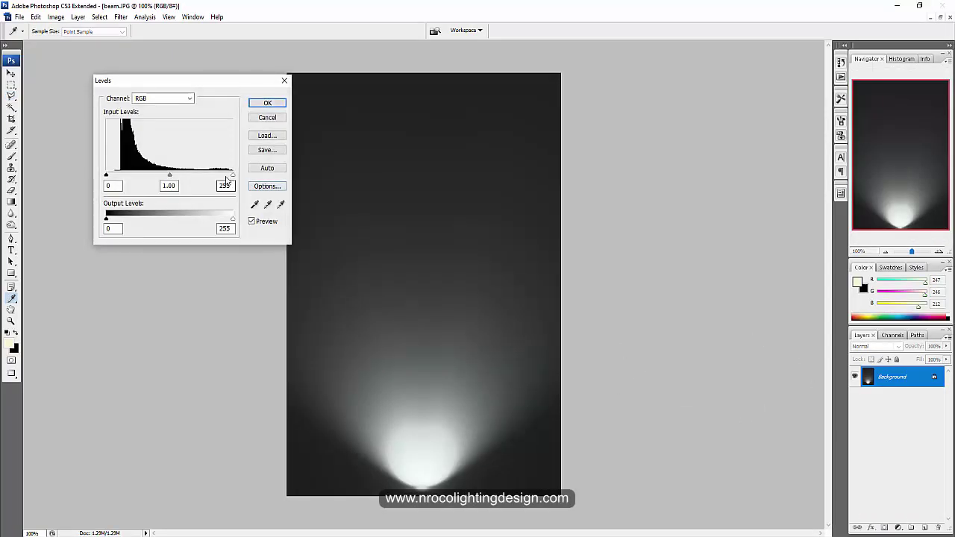
left_click_drag(232, 174, 186, 175)
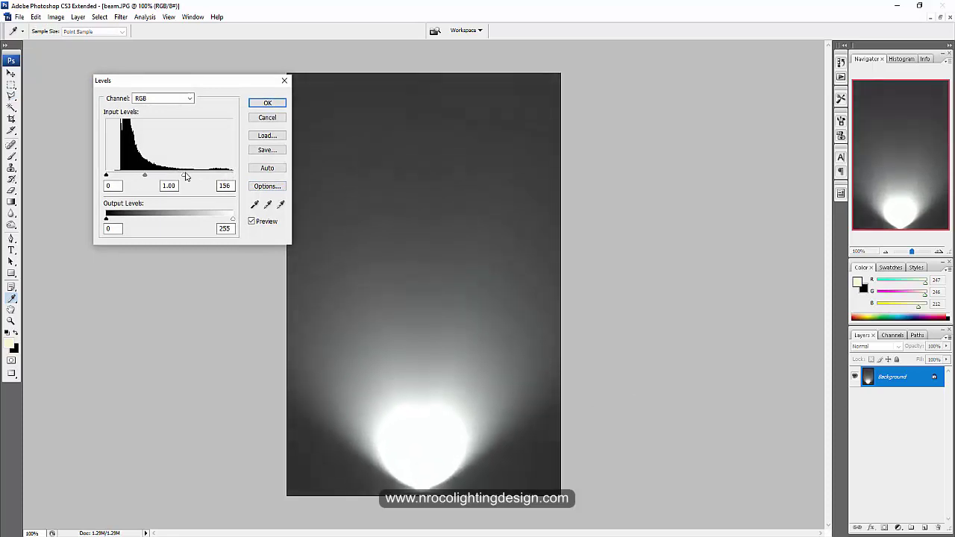
left_click_drag(107, 175, 126, 177)
left_click_drag(183, 176, 177, 176)
left_click(124, 176)
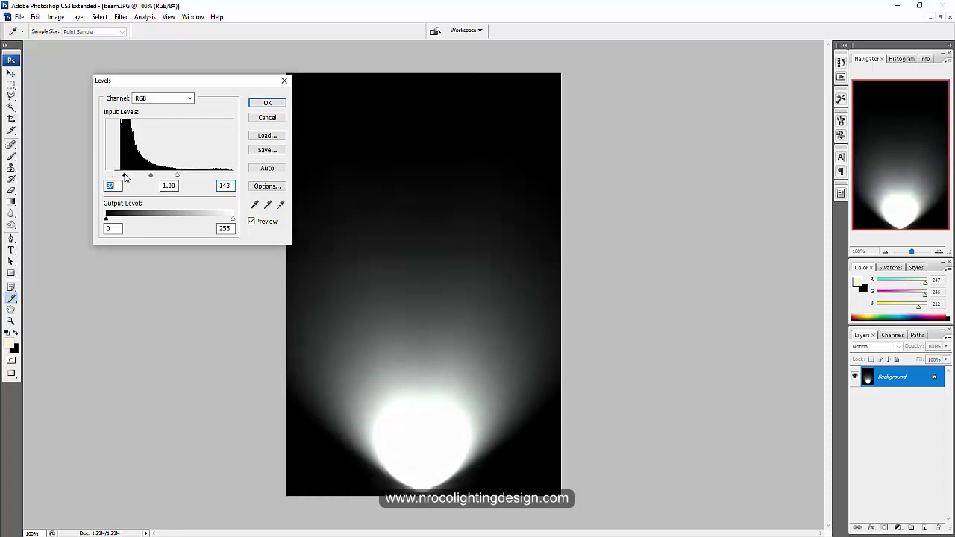
left_click(267, 103)
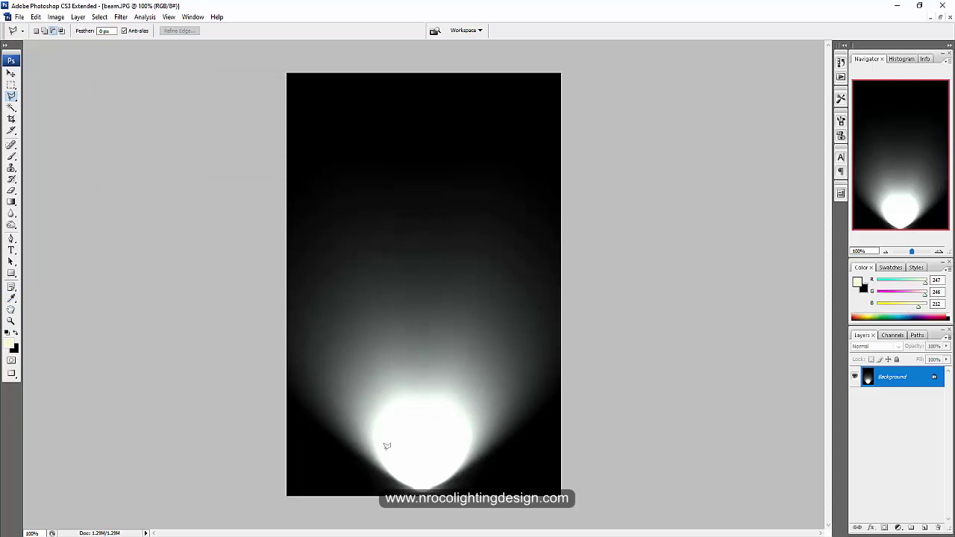
- Apply a second Levels adjustment to the beam image, raising the black input to darken the faint outer glow
key("ctrl+l")
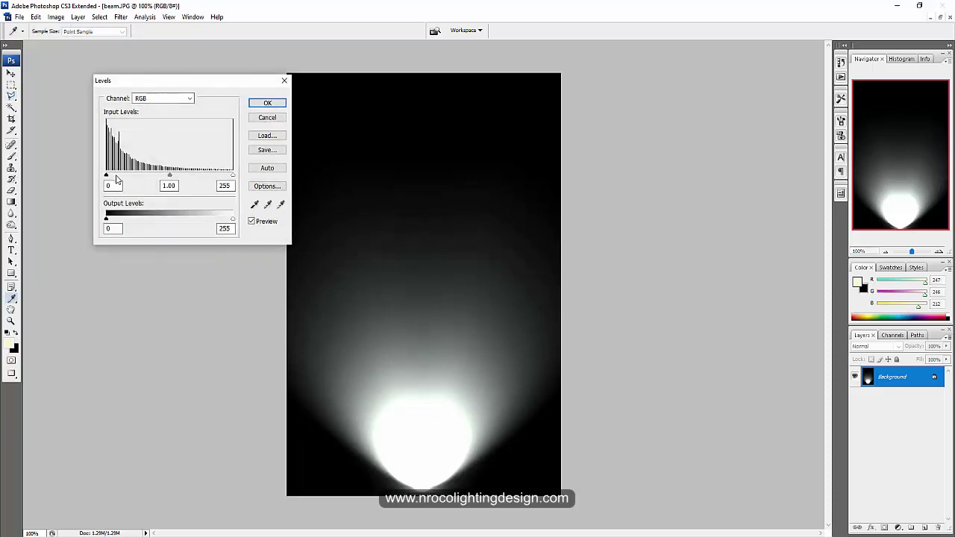
left_click_drag(109, 176, 120, 176)
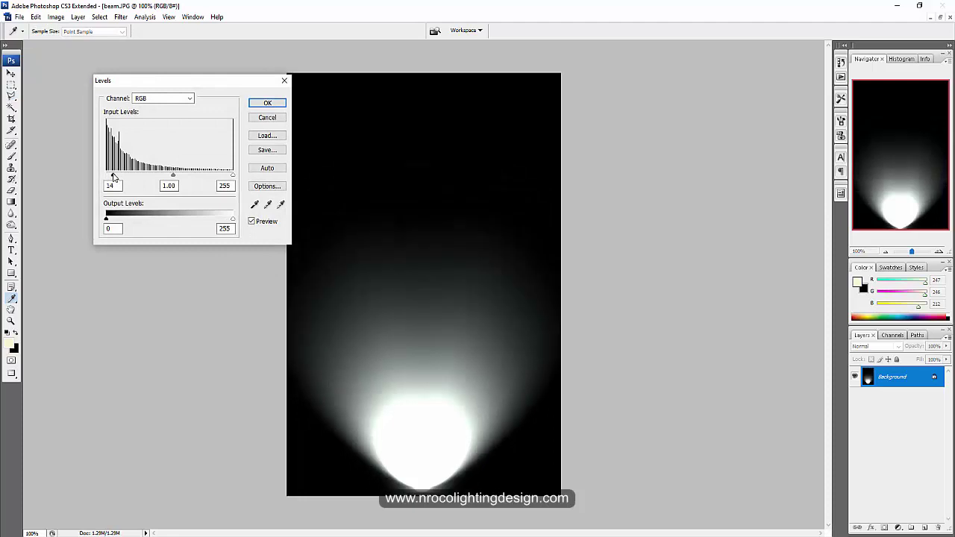
left_click(266, 103)
- Invert the beam image's colors and define it as a brush preset named beam.JPG
left_click(50, 18)
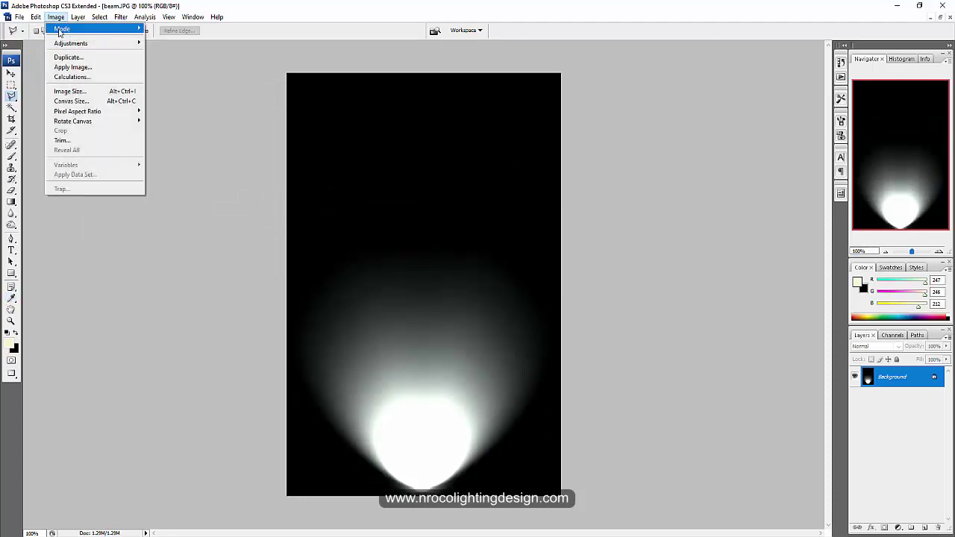
mouse_move(61, 43)
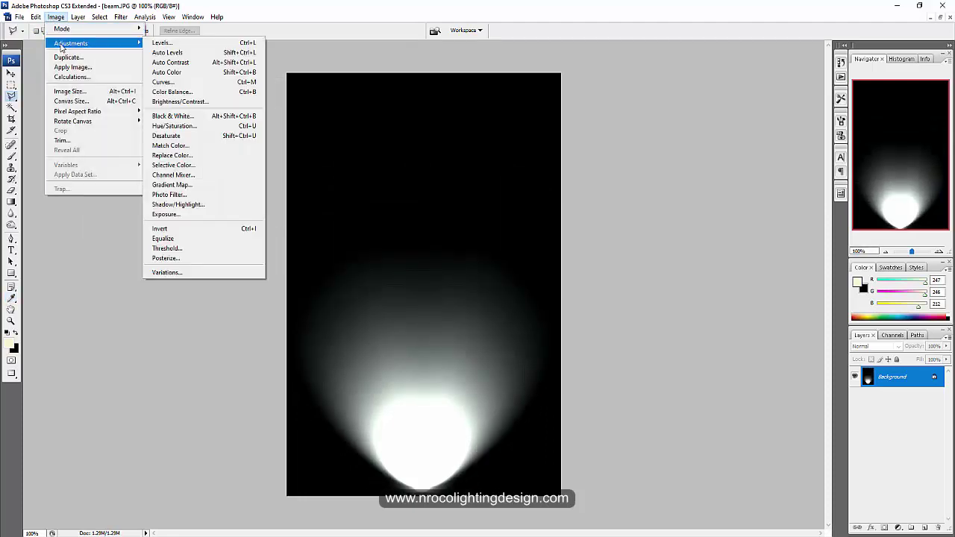
left_click(207, 230)
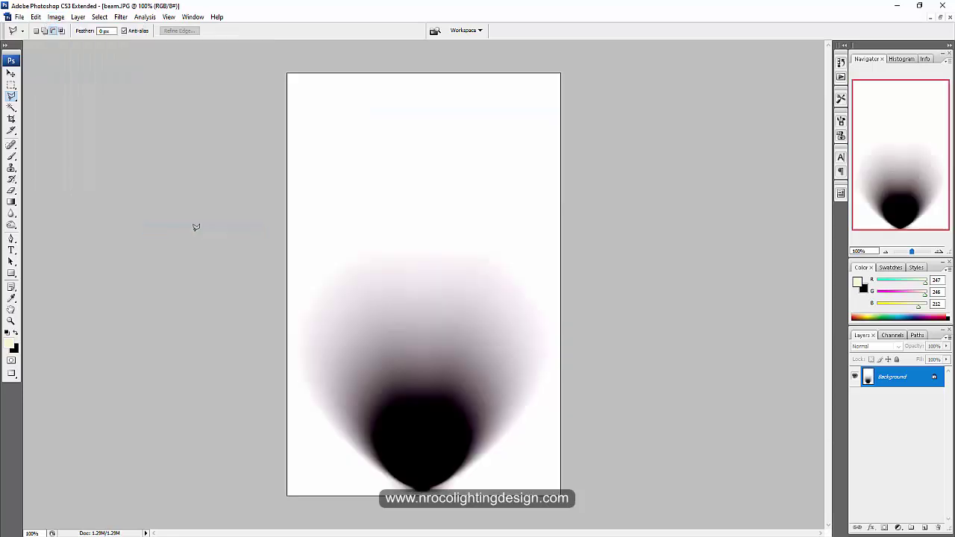
left_click(36, 17)
left_click(64, 233)
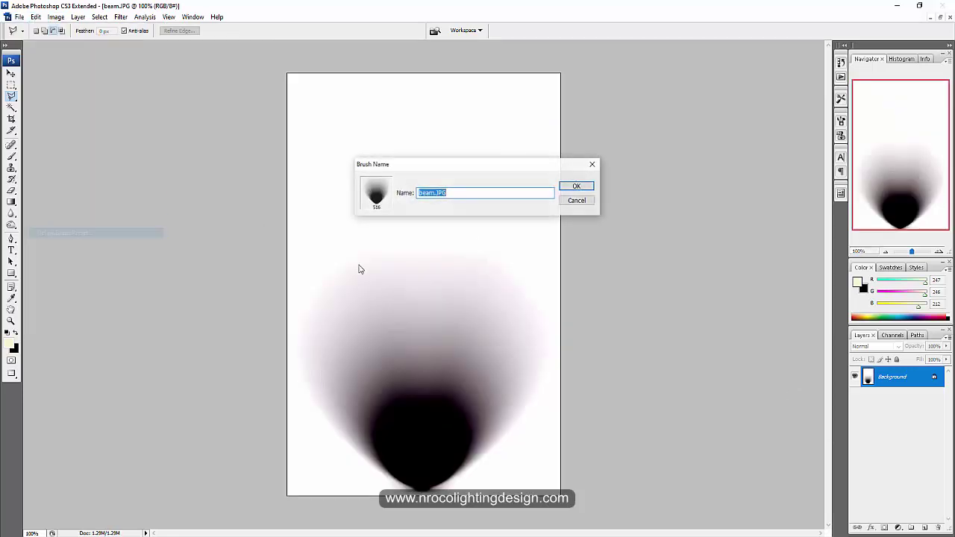
left_click(576, 187)
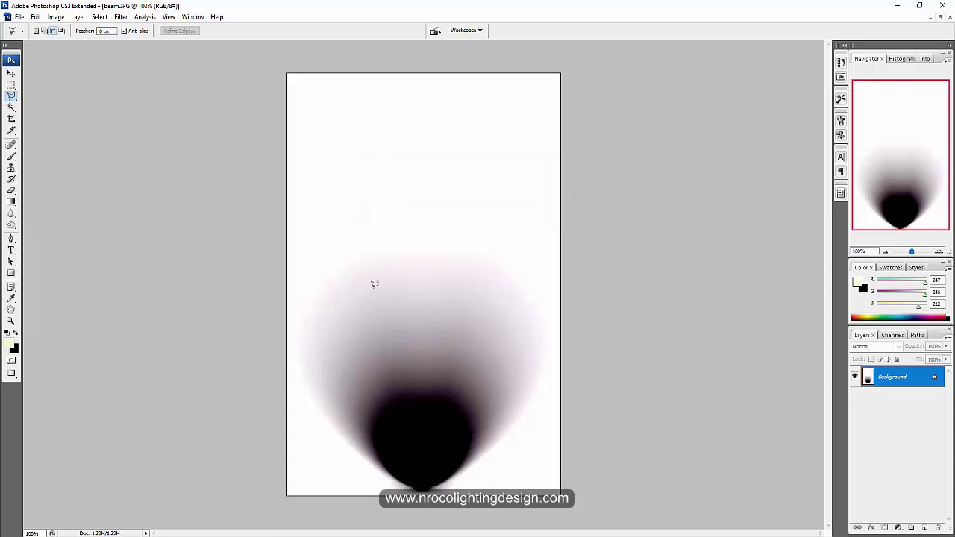
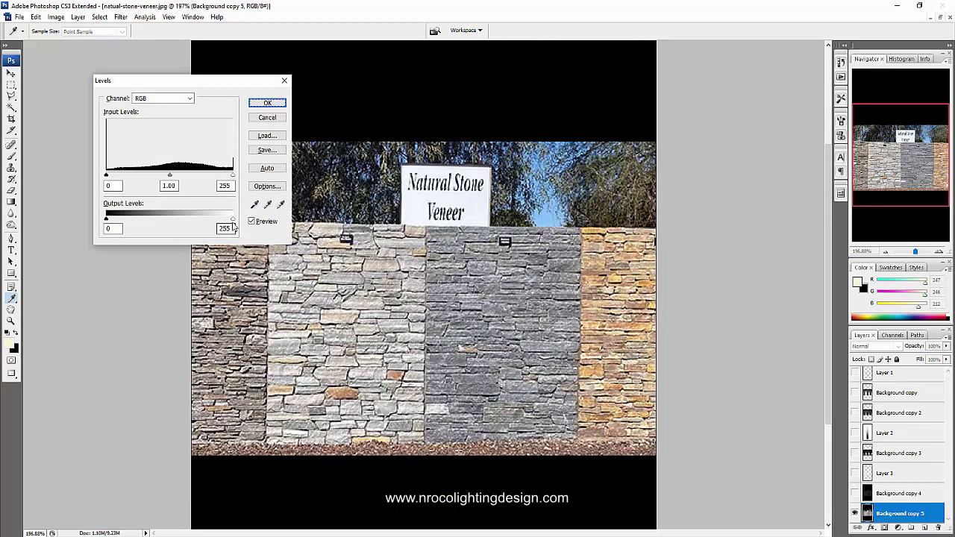
- Darken Background copy 5 of the stone wall with Levels, using black input 39 and white output 93
left_click_drag(232, 222, 152, 218)
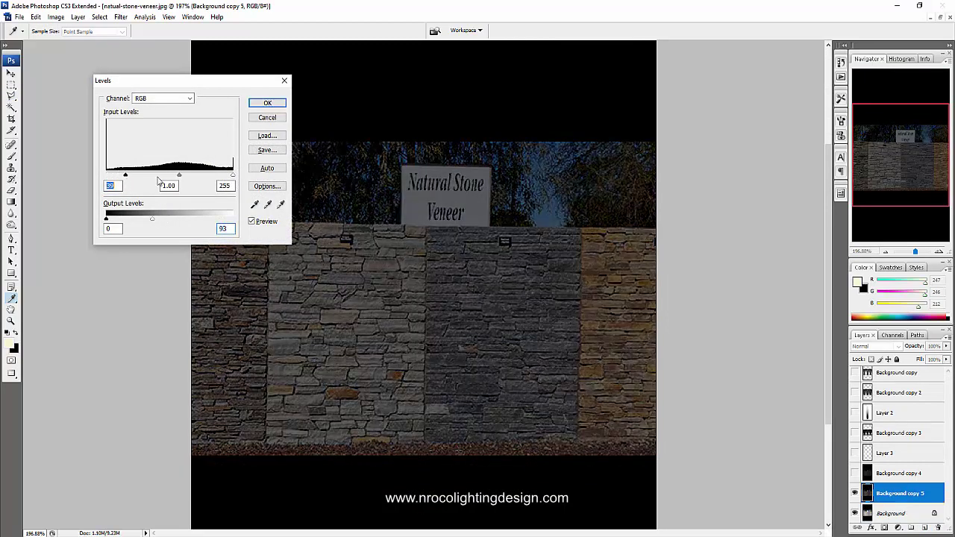
left_click(265, 103)
key("l")
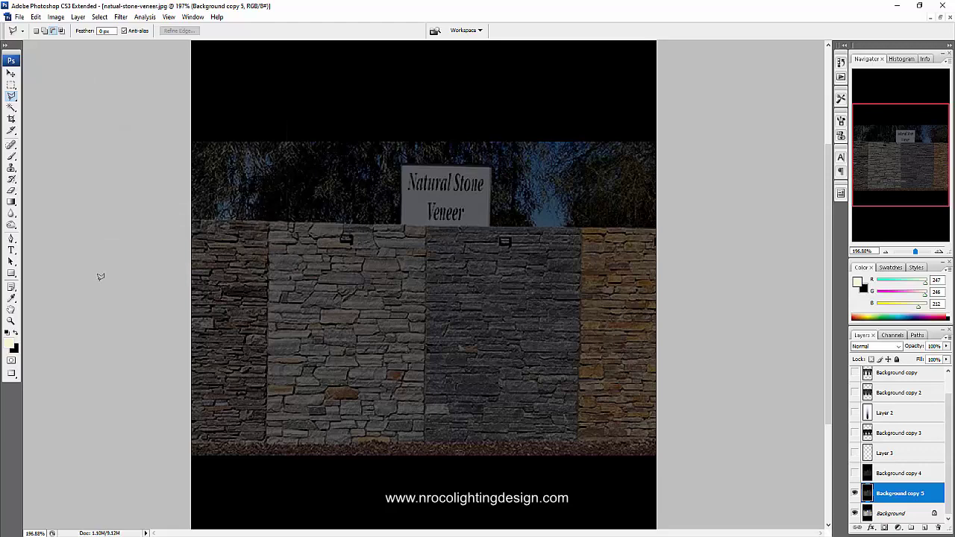
- Choose the new 516 px beam brush for the Brush tool and set its master diameter to 149 px
left_click(11, 156)
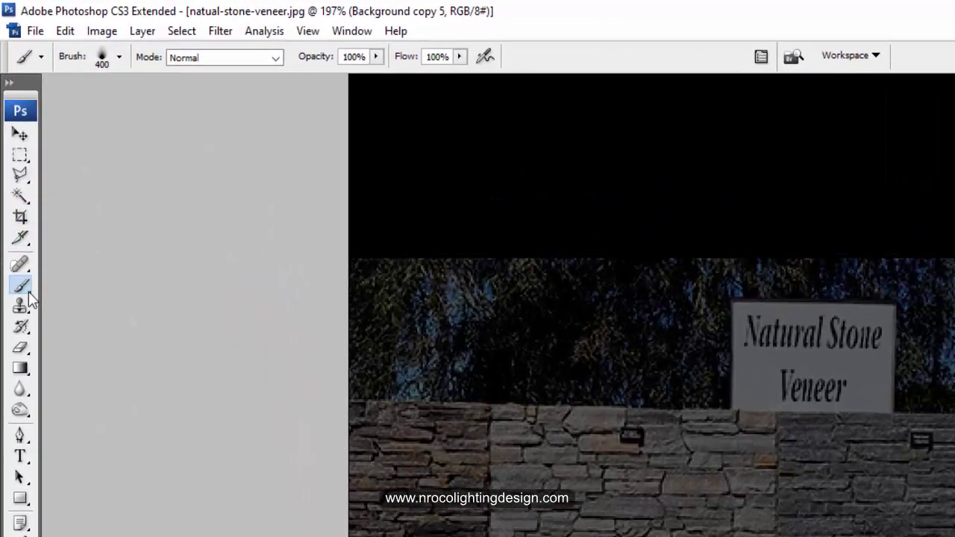
left_click(118, 57)
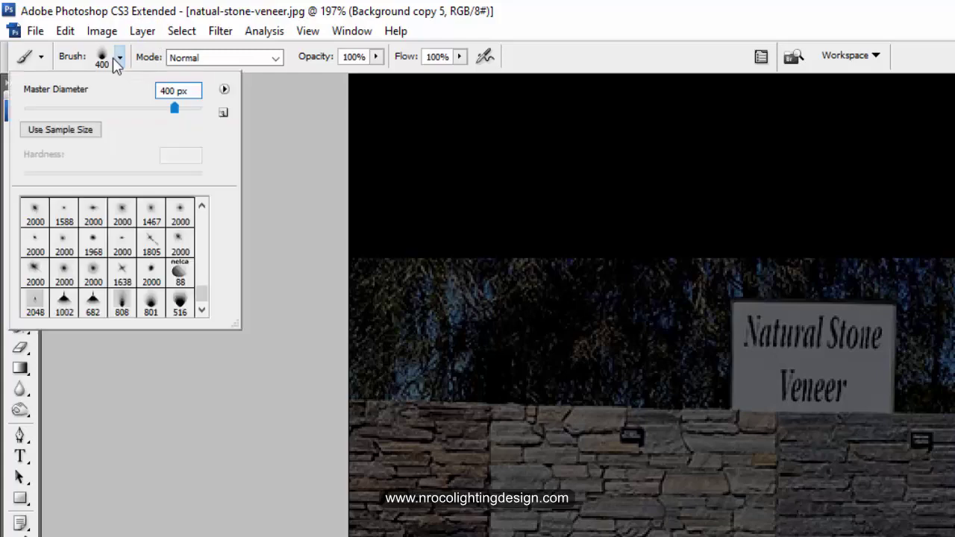
left_click(180, 320)
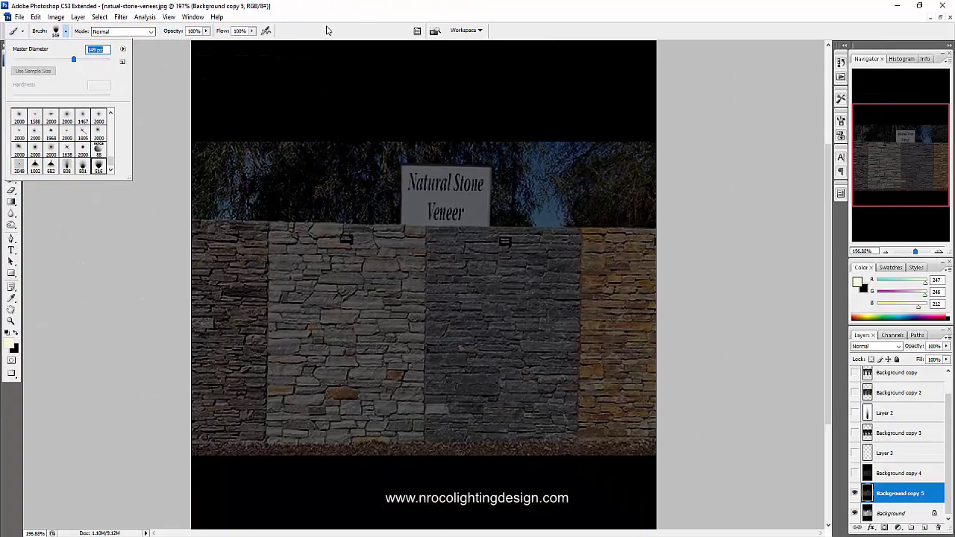
key("Return")
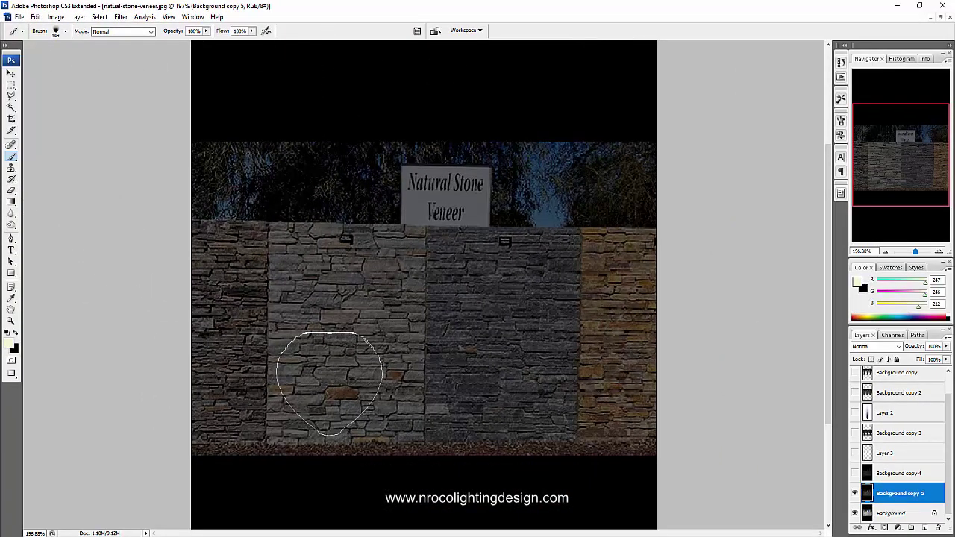
- Enlarge the beam brush to 250 px and stamp one beam each on the light grey and dark grey stone sections
key("bracketright")
key("bracketright")
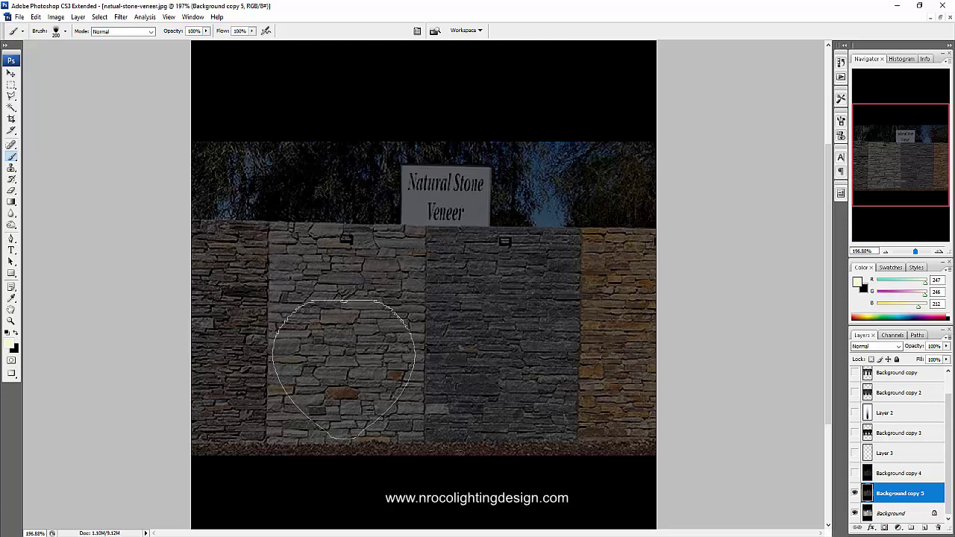
key("bracketright")
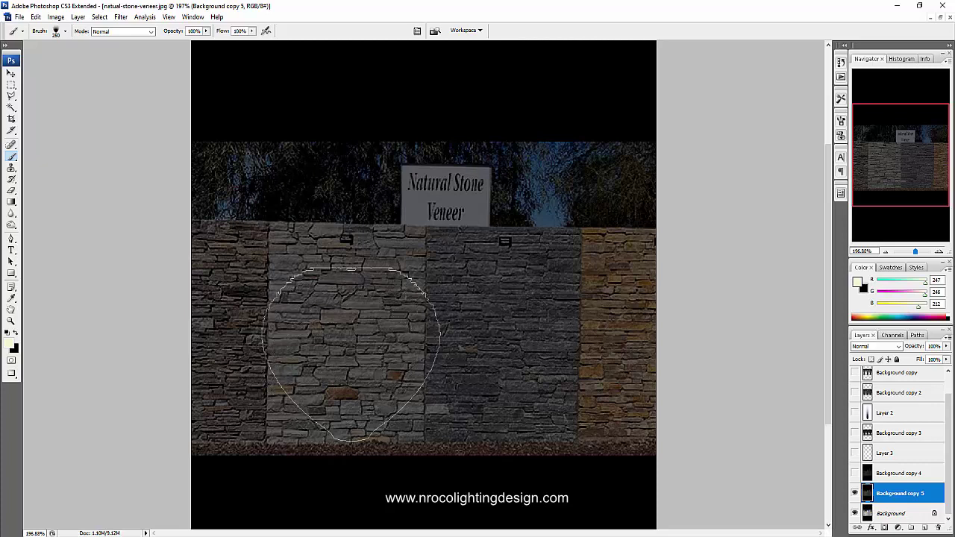
left_click(351, 355)
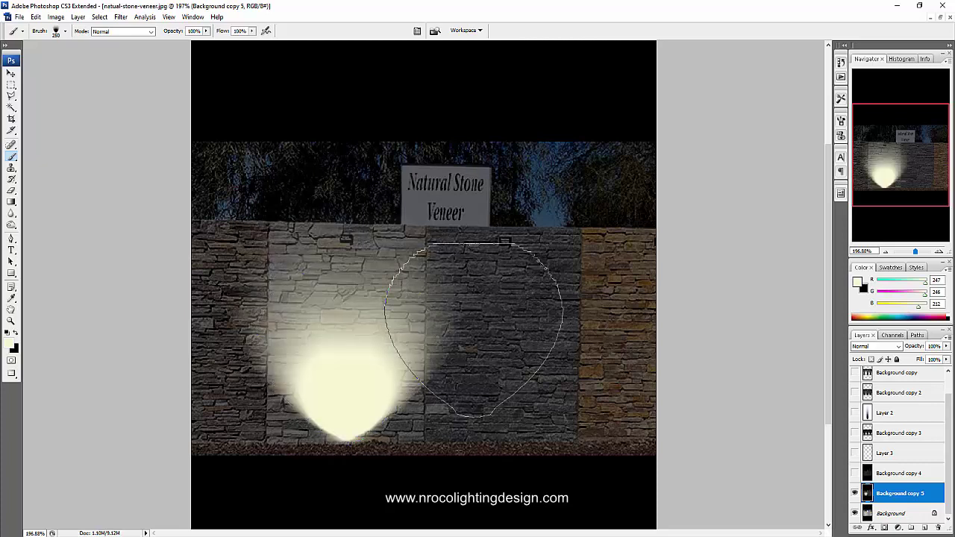
left_click(504, 348)
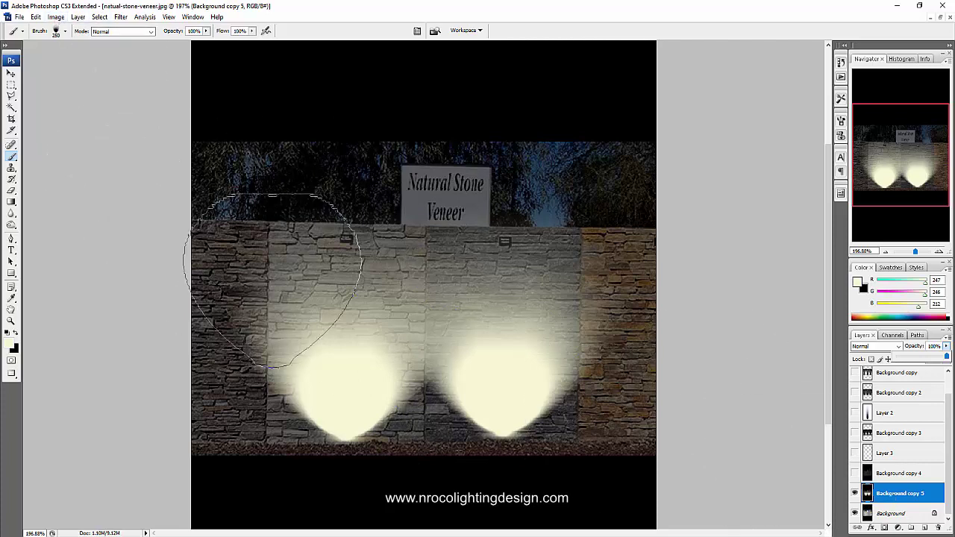
- Undo the beam stamp on the dark grey stone section
mouse_move(947, 359)
left_mouse_down()
mouse_move(931, 361)
mouse_move(948, 359)
left_mouse_up()
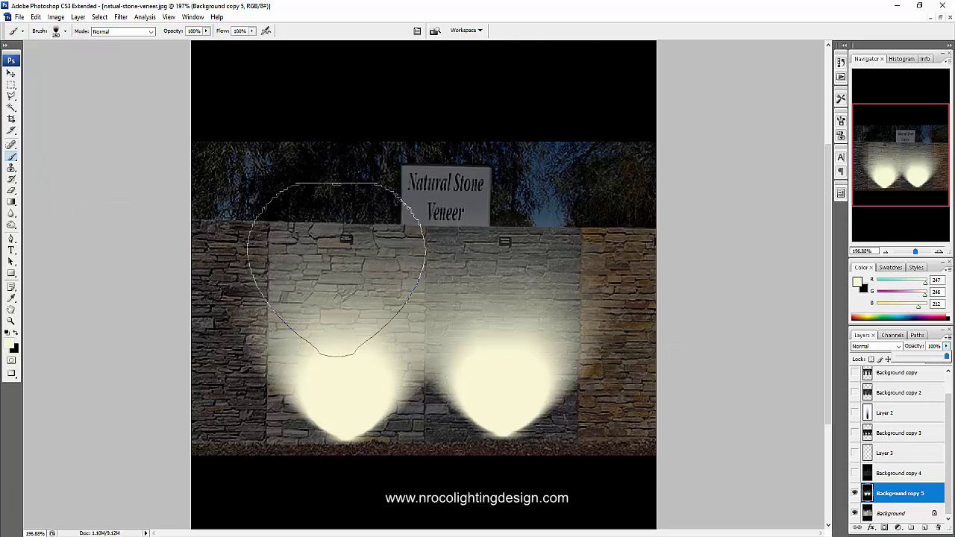
left_click(36, 17)
left_click(56, 48)
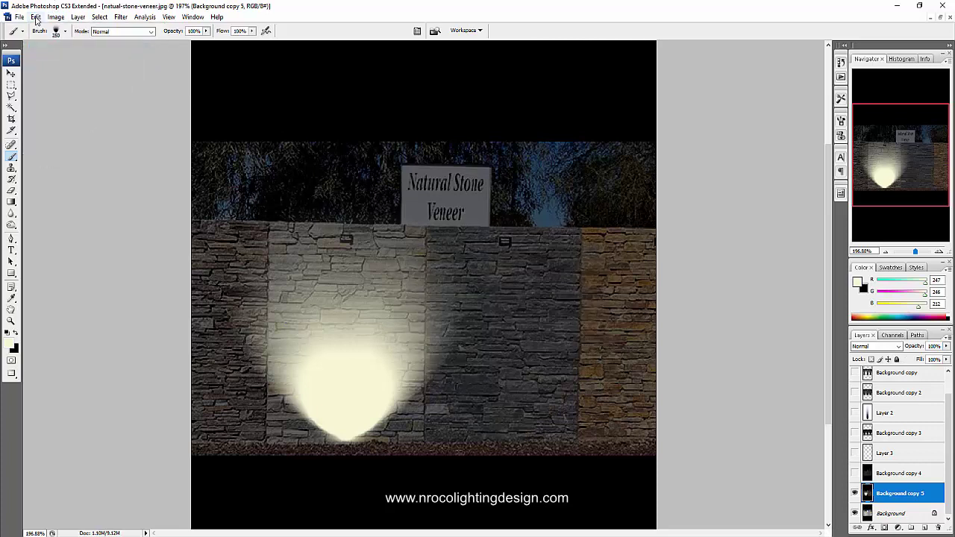
- Undo the beam stamp on the light grey stone section and stamp the beam there again on a new layer
left_click(36, 16)
left_click(46, 47)
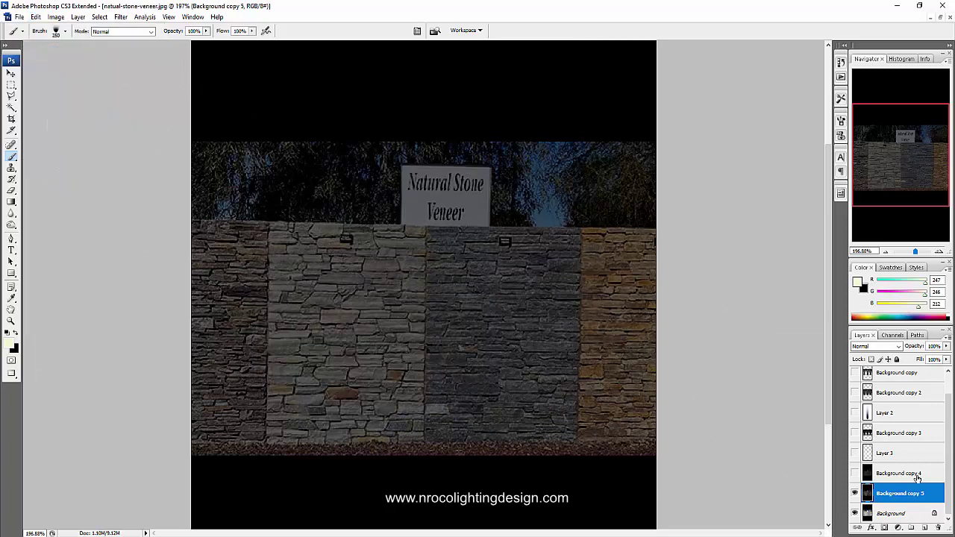
left_click(927, 528)
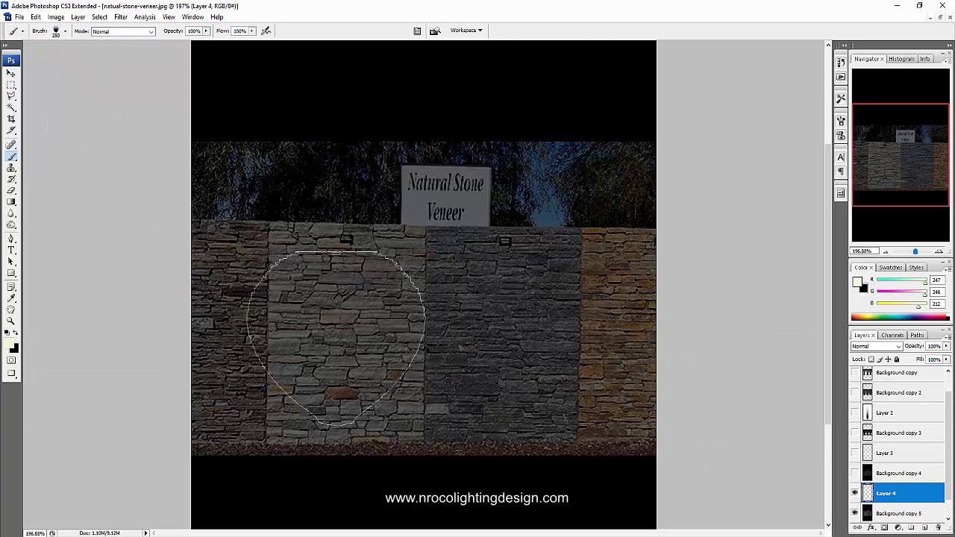
left_click(338, 352)
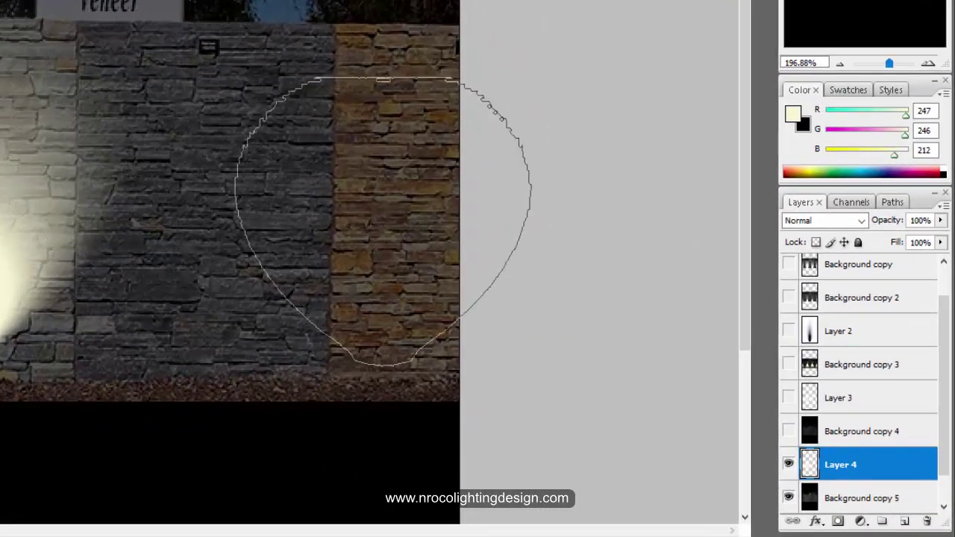
- Try a lower layer opacity for the beam on Layer 4 and return it to 100%
key("ctrl+d")
left_click(941, 221)
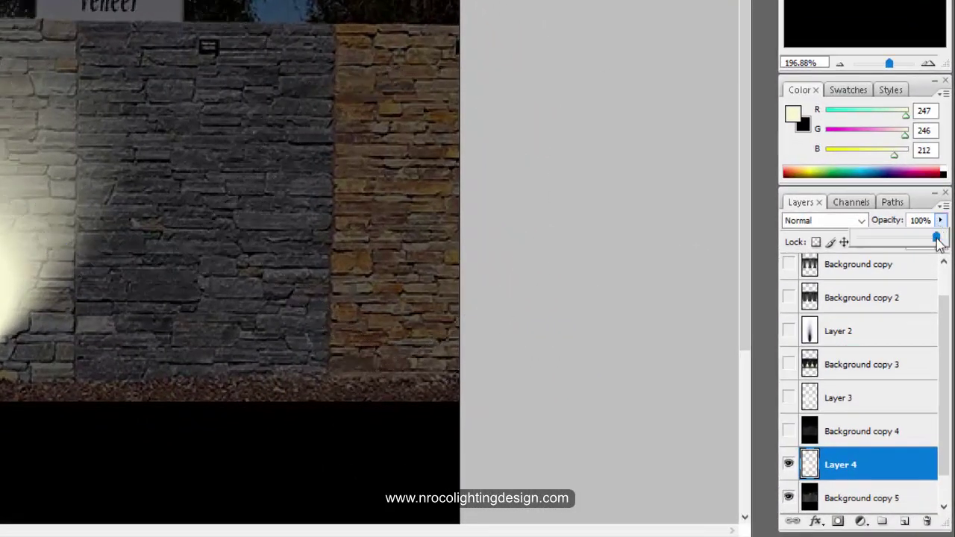
left_click_drag(938, 244, 904, 244)
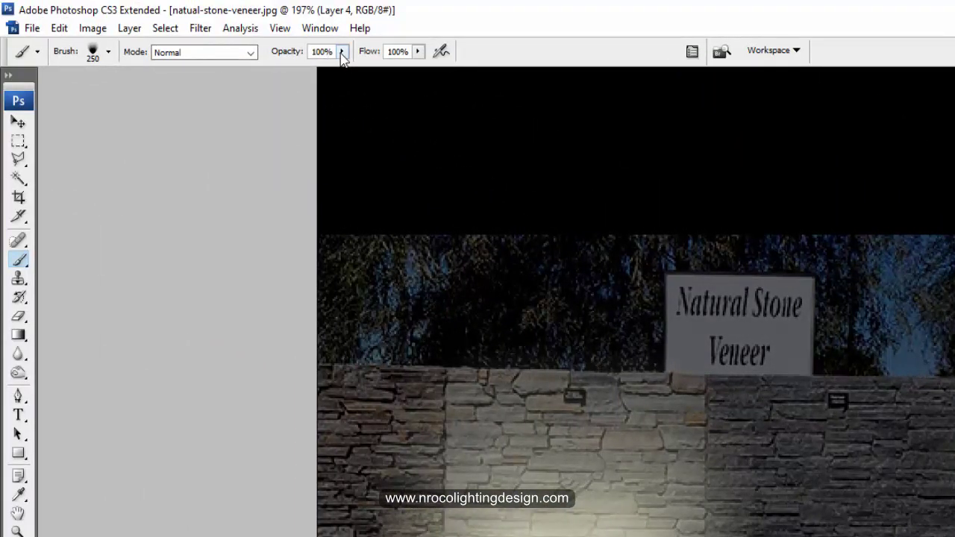
- Try a 55% brush opacity with a beam stamp on the dark grey stone section and undo the stamp
left_click(341, 54)
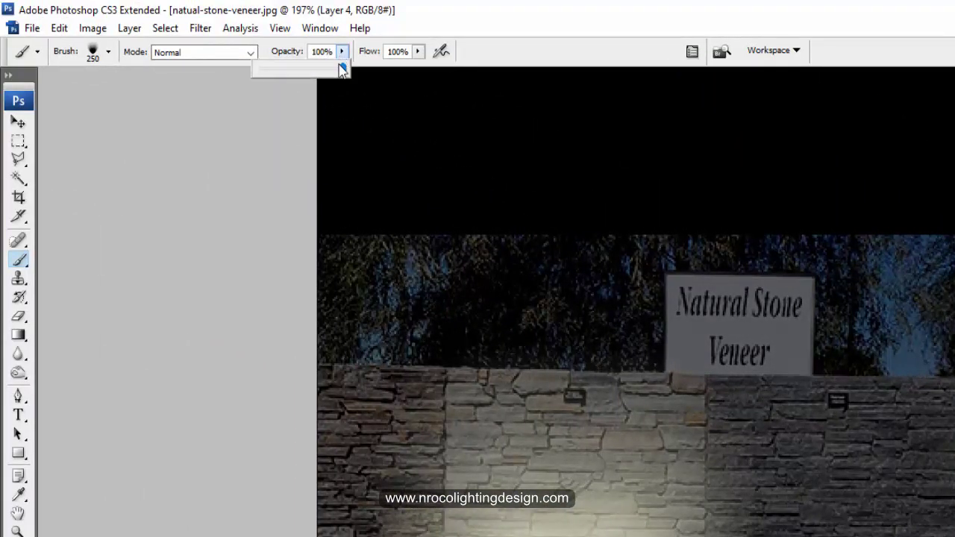
left_click_drag(312, 69, 303, 69)
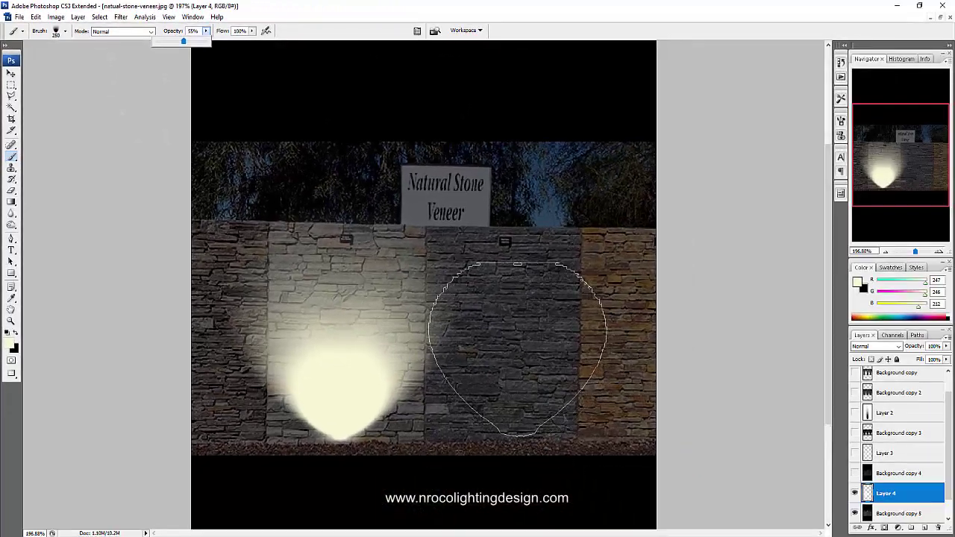
left_click(515, 373)
key("ctrl+d")
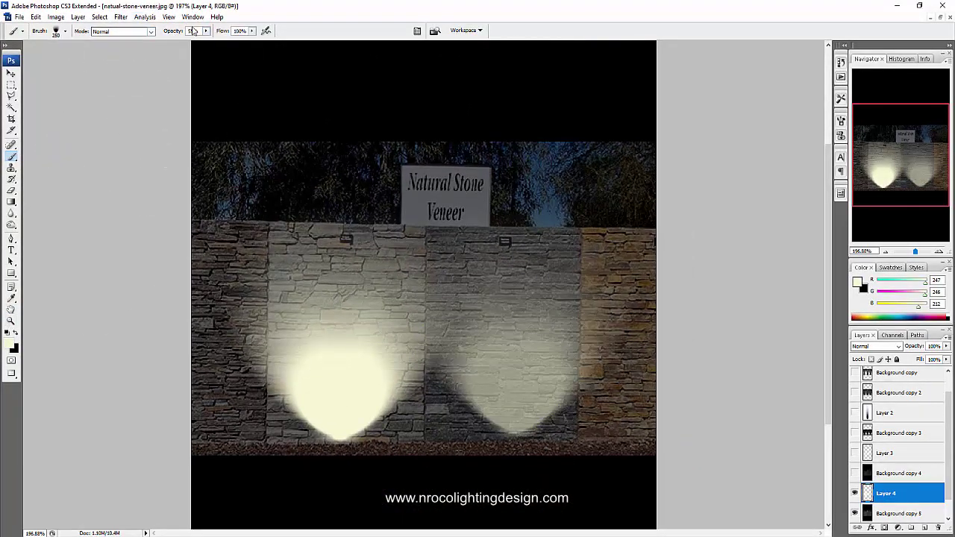
key("ctrl+z")
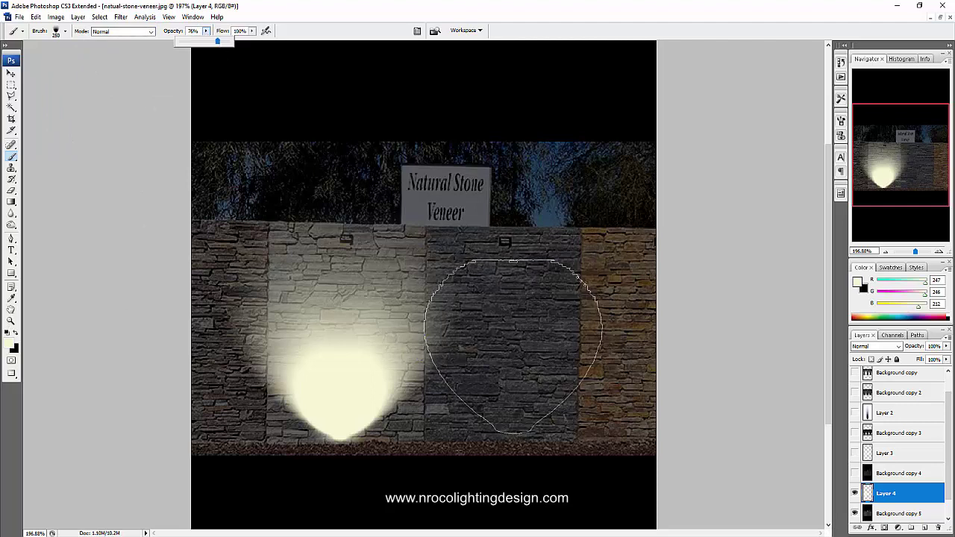
- Stamp beams at 76% brush opacity on the dark grey section, the dark brown stone at the photo's left edge and the orange stone section
left_click(509, 349)
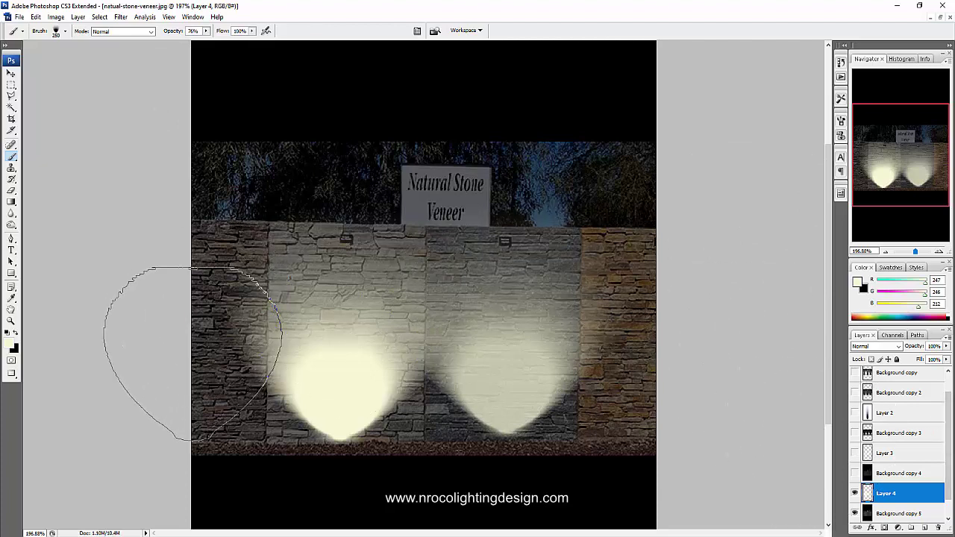
left_click(192, 353)
left_click(643, 347)
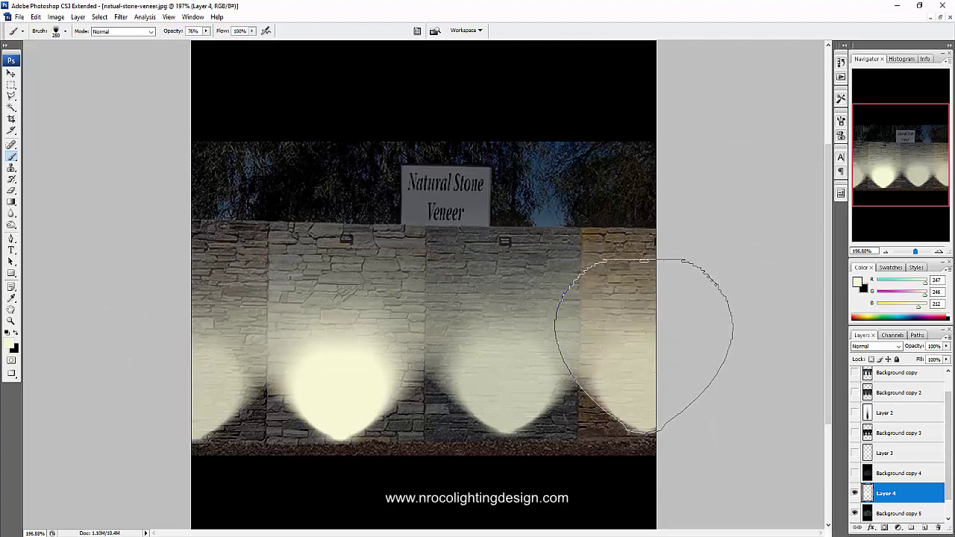
scroll(933, 407, "down", 1)
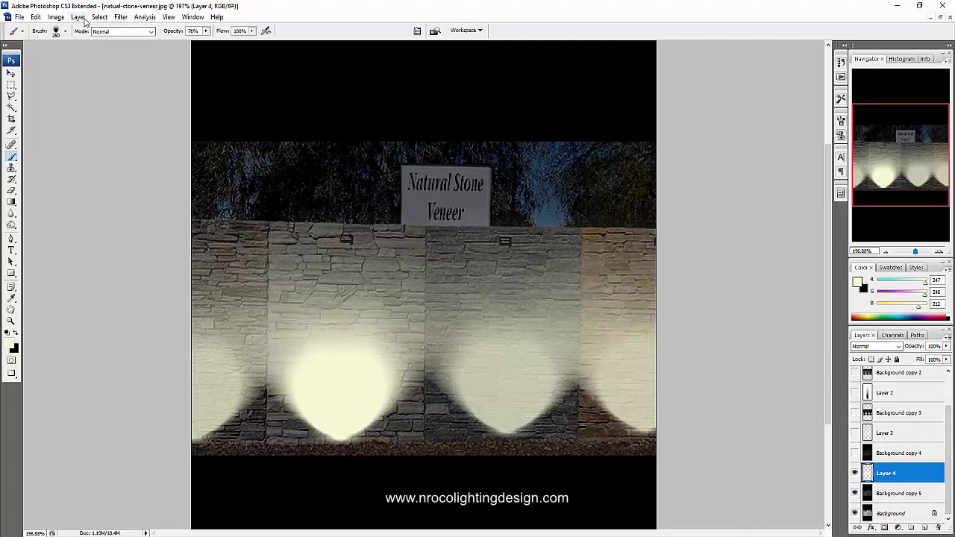
left_click(120, 16)
mouse_move(150, 171)
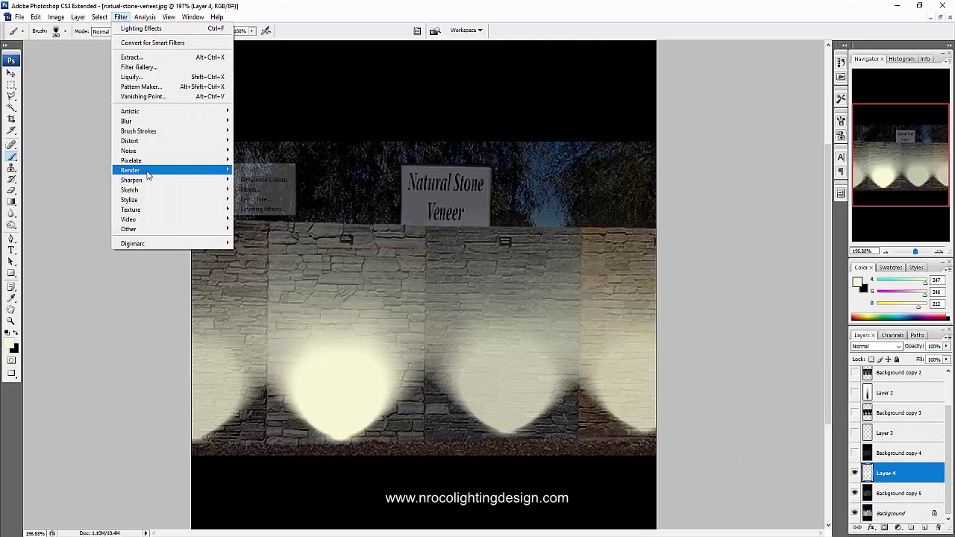
left_click(278, 210)
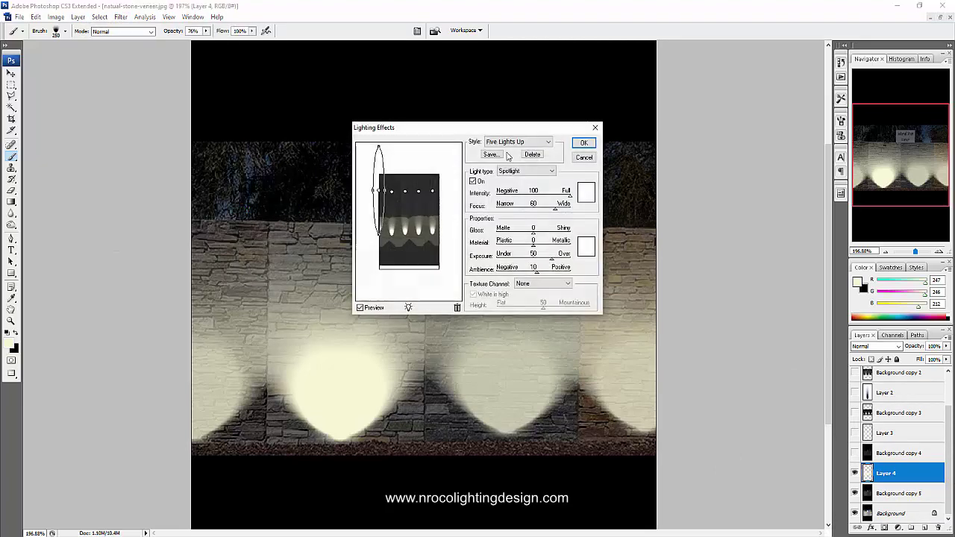
left_click(595, 127)
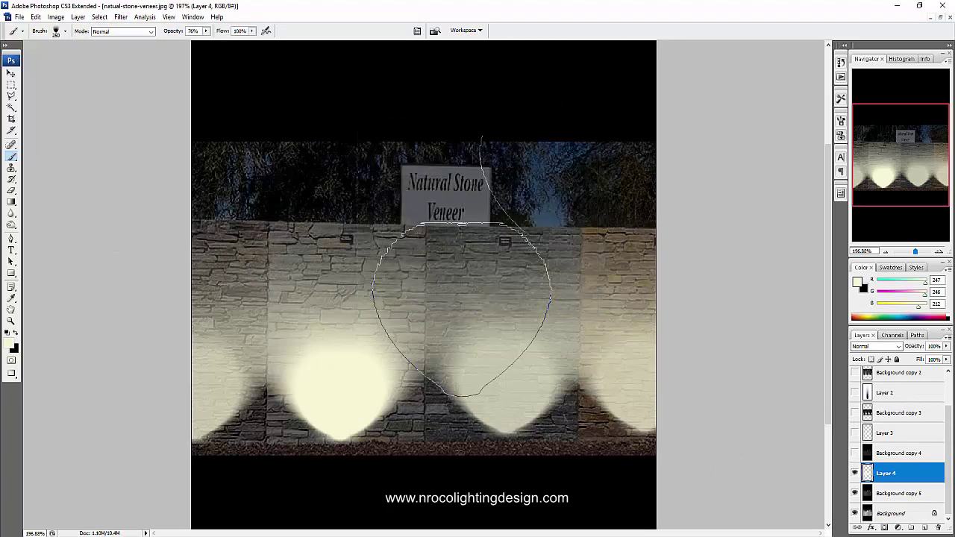